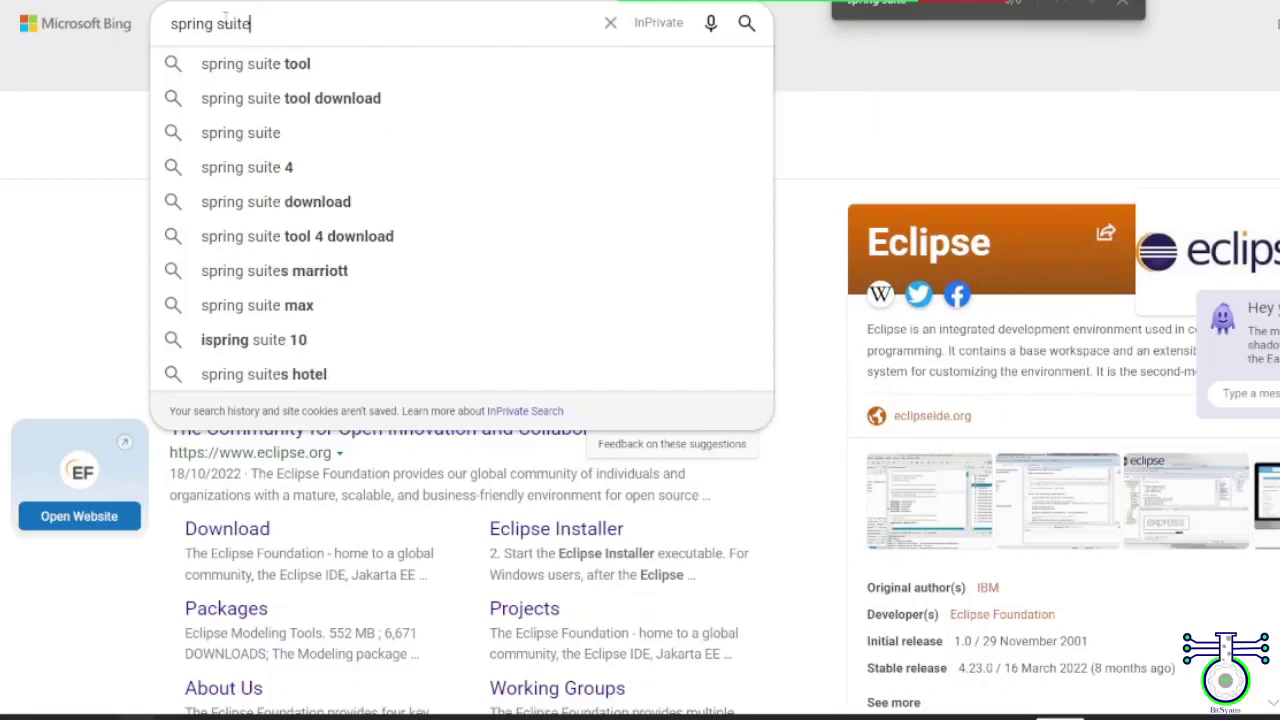
Search the web for "spring suite tool" and open the Spring Tools page at spring.io/tools
key("Return")
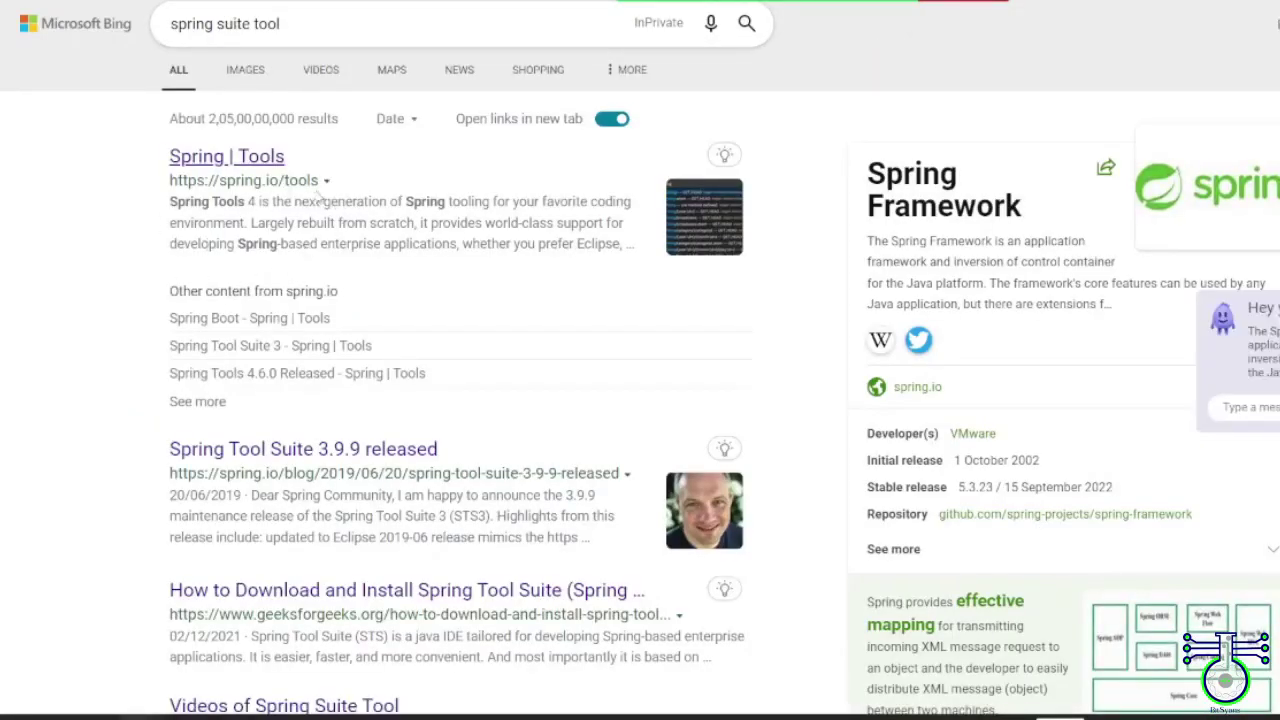
left_click(268, 160)
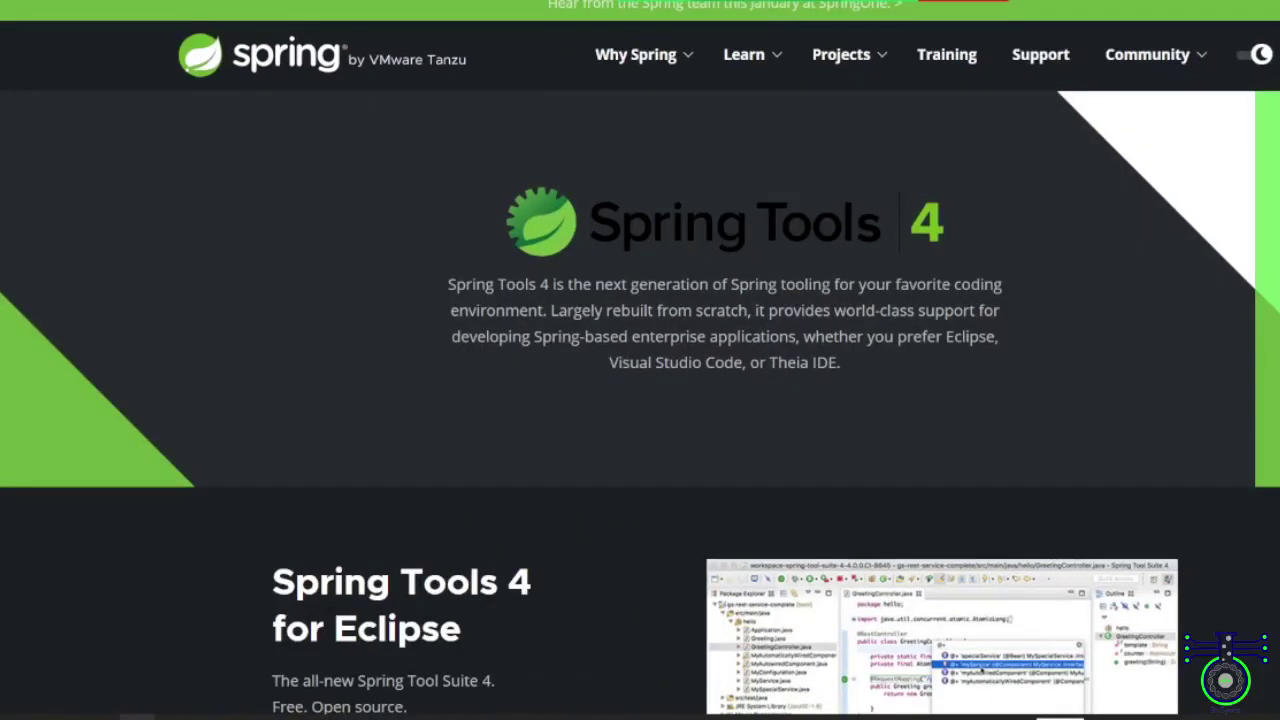
key("alt+h")
type("https://spring.io/tools")
key("Return")
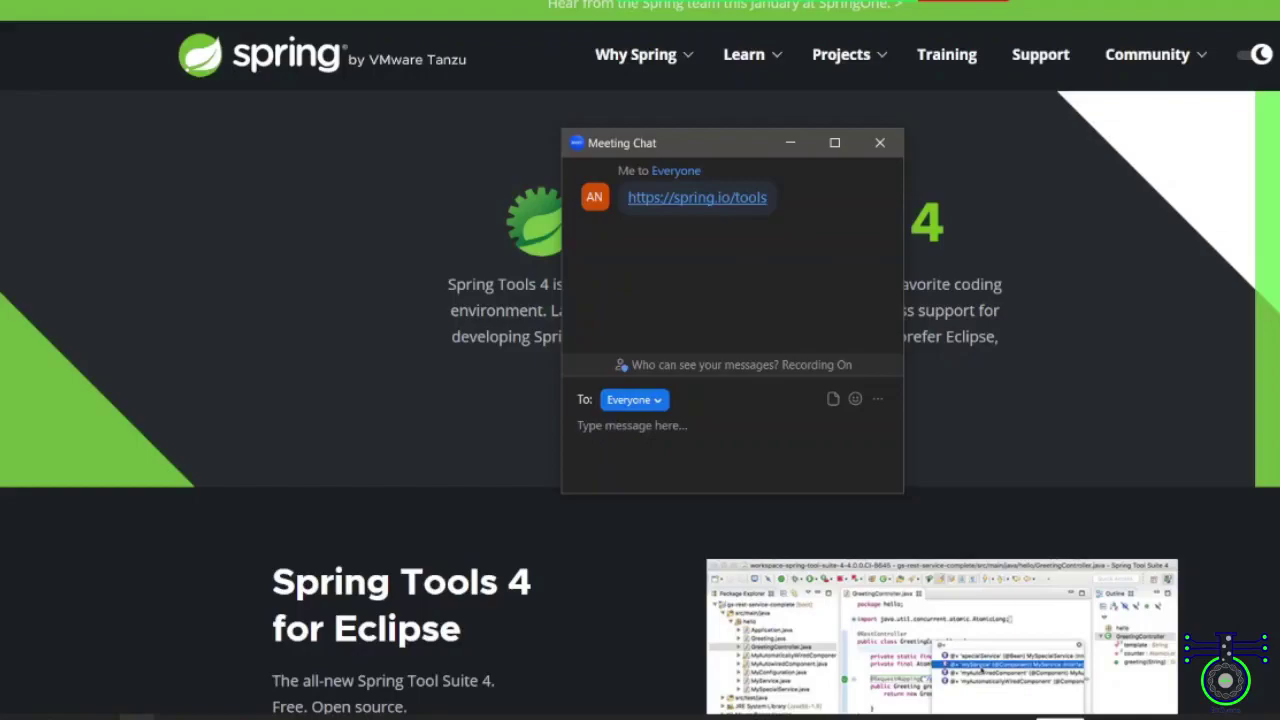
key("alt+h")
Examine the Spring Tools 4 download options for Eclipse, Visual Studio Code and Theia
scroll(749, 434, "down", 3)
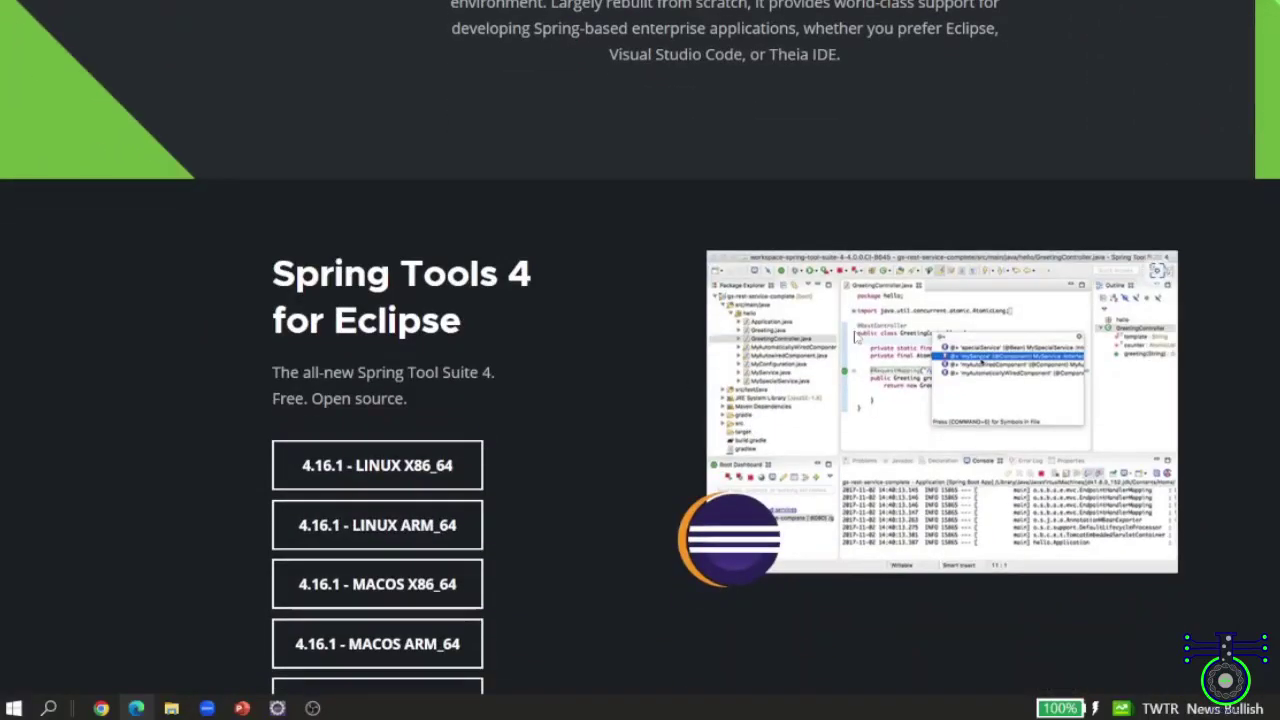
scroll(910, 371, "up", 5)
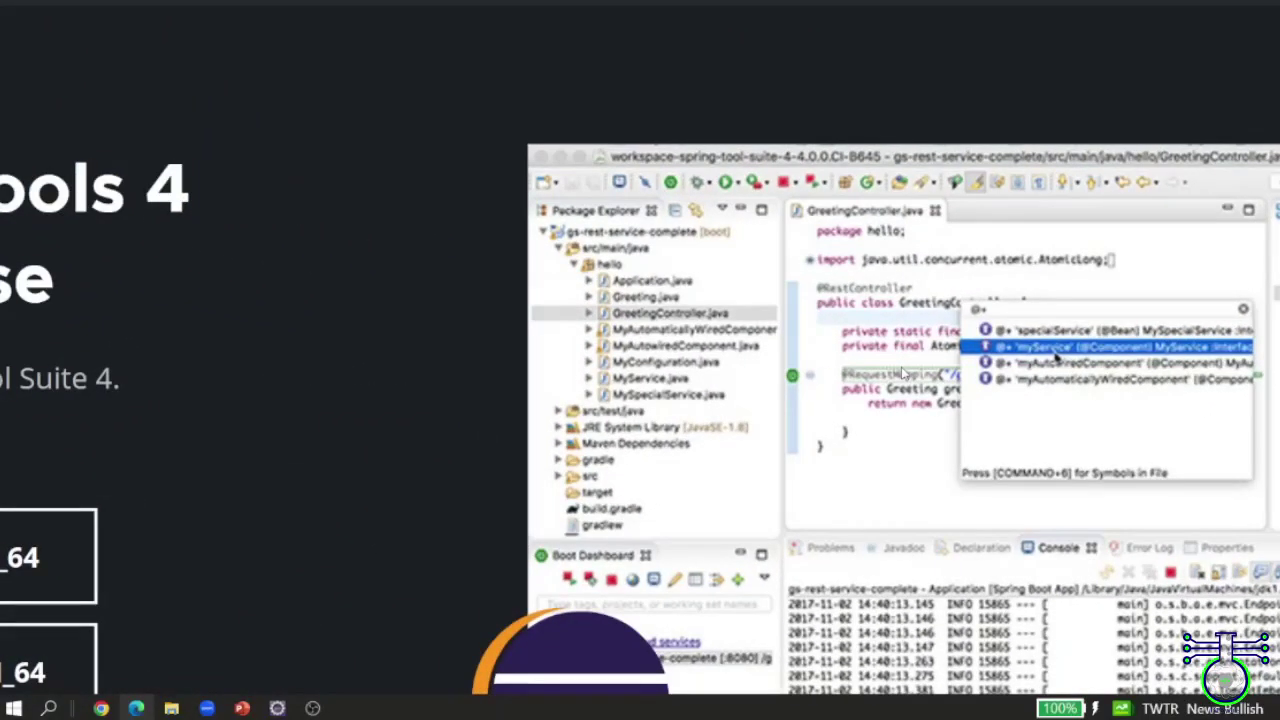
scroll(910, 371, "up", 1)
scroll(910, 371, "down", 5)
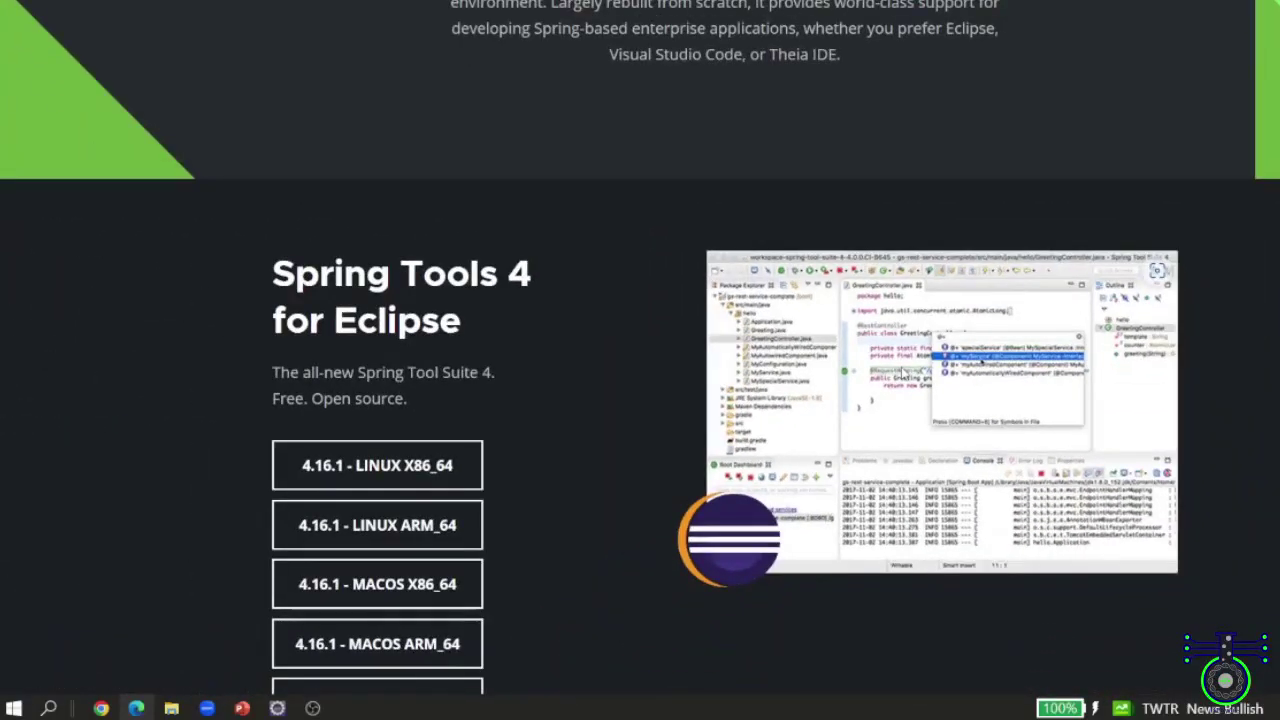
scroll(632, 500, "down", 2)
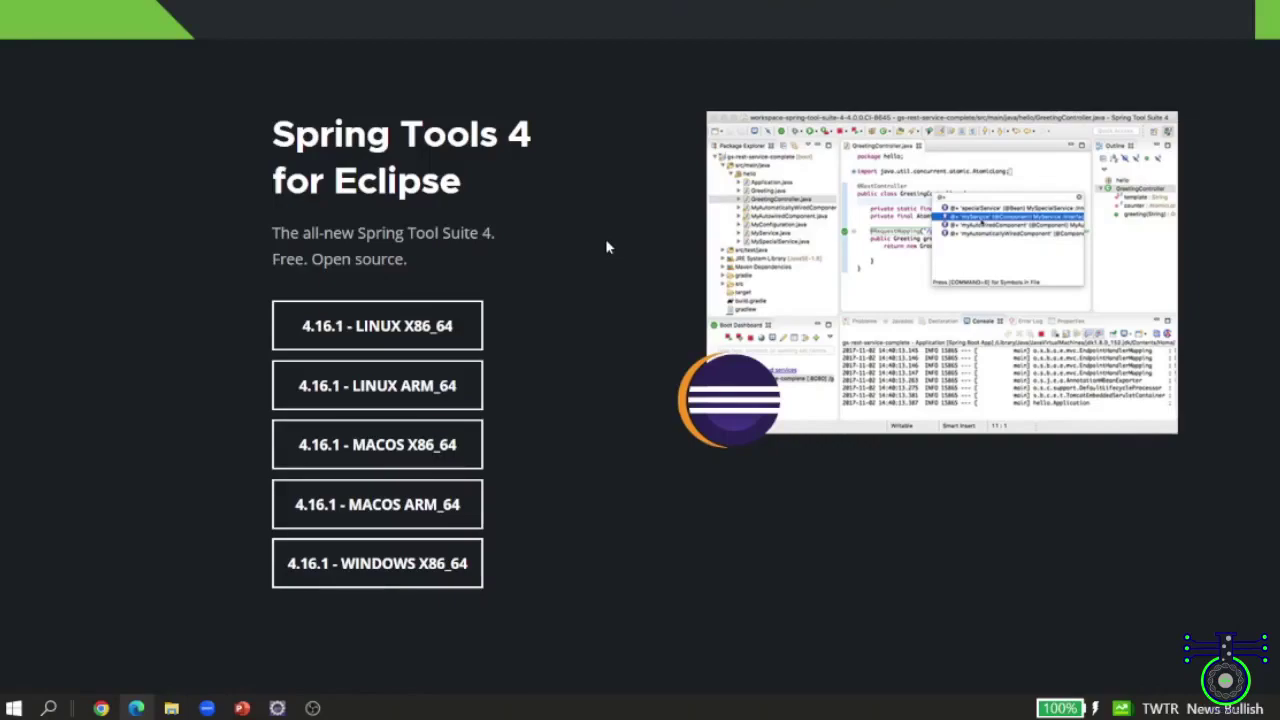
scroll(605, 240, "down", 2)
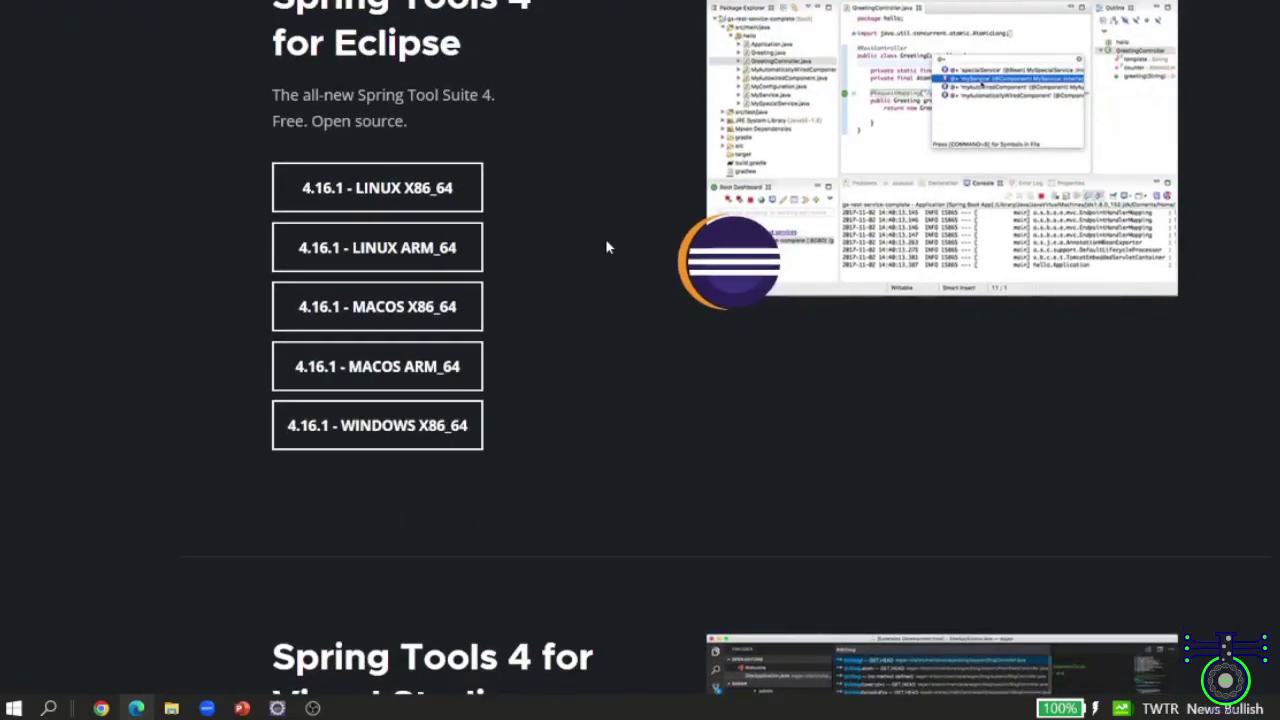
scroll(606, 247, "down", 5)
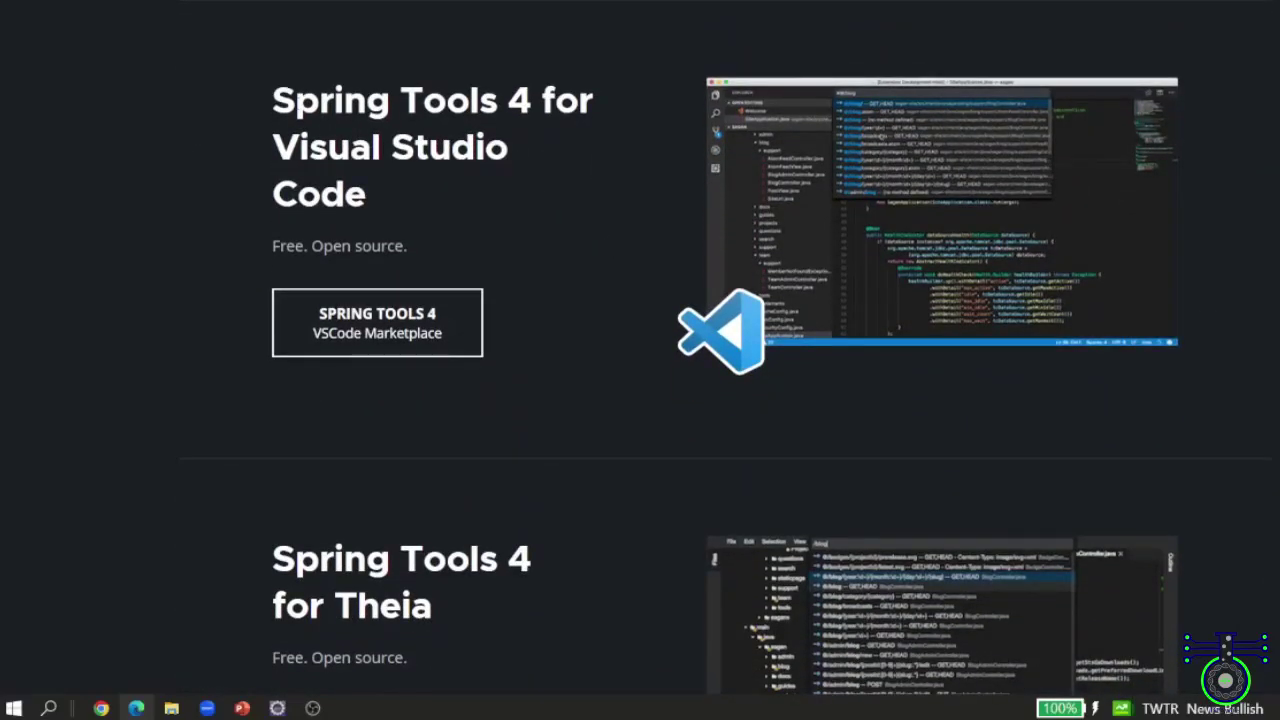
left_click_drag(272, 92, 505, 192)
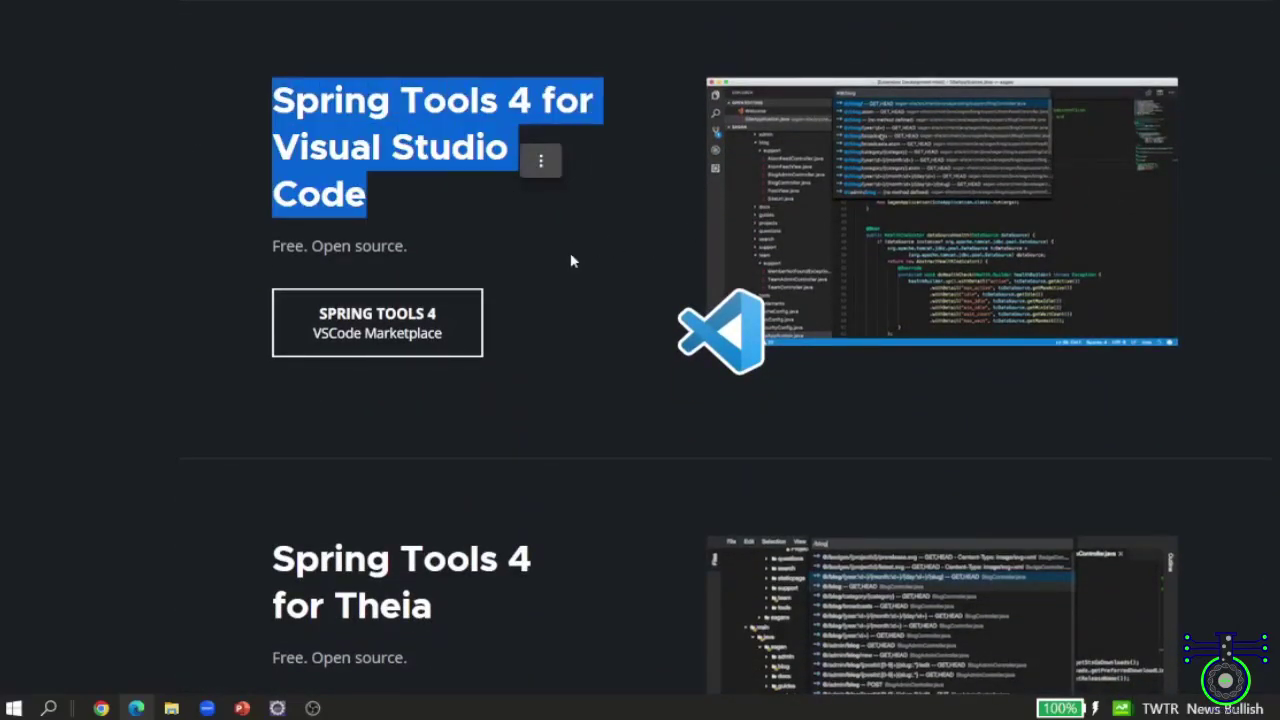
scroll(571, 260, "down", 4)
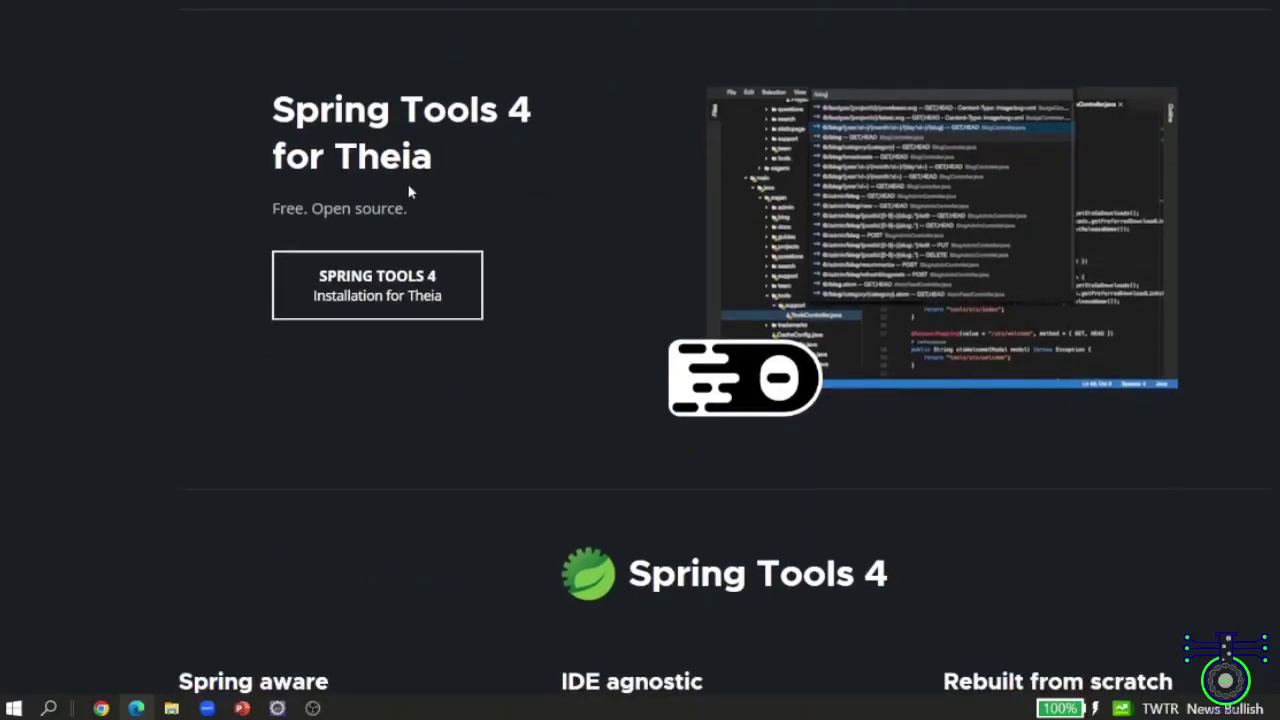
scroll(593, 130, "up", 12)
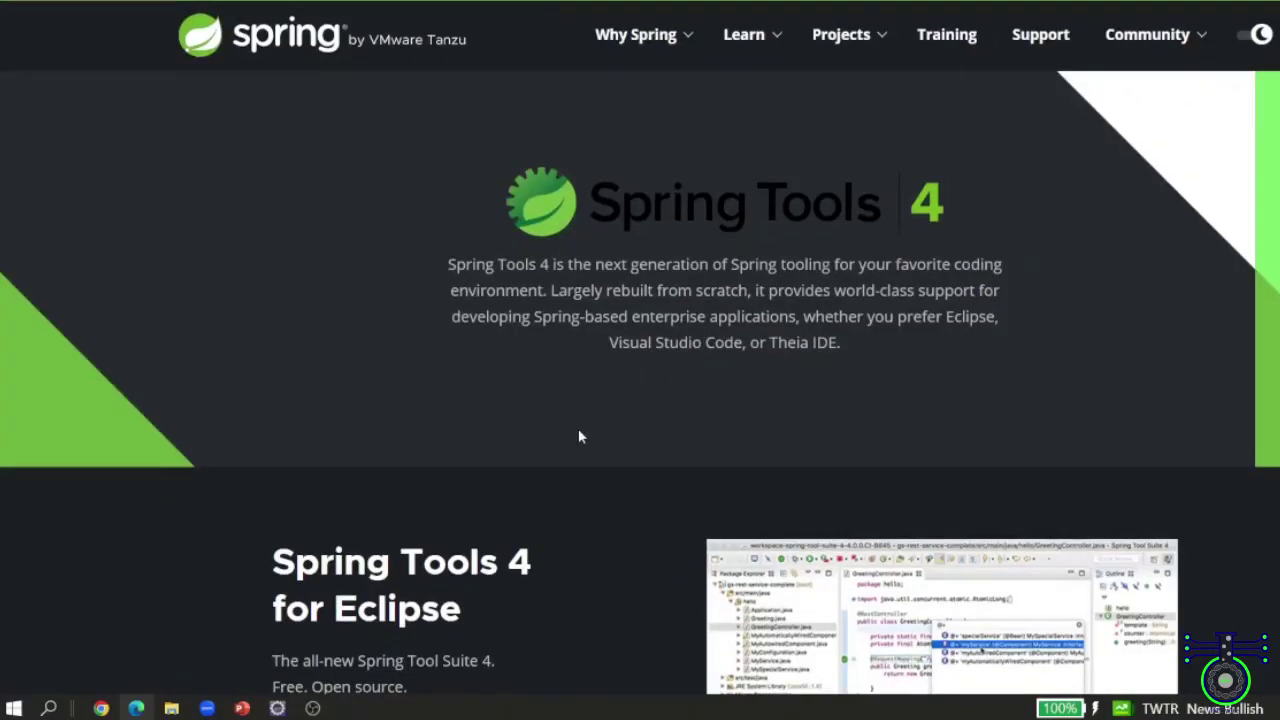
scroll(578, 428, "down", 4)
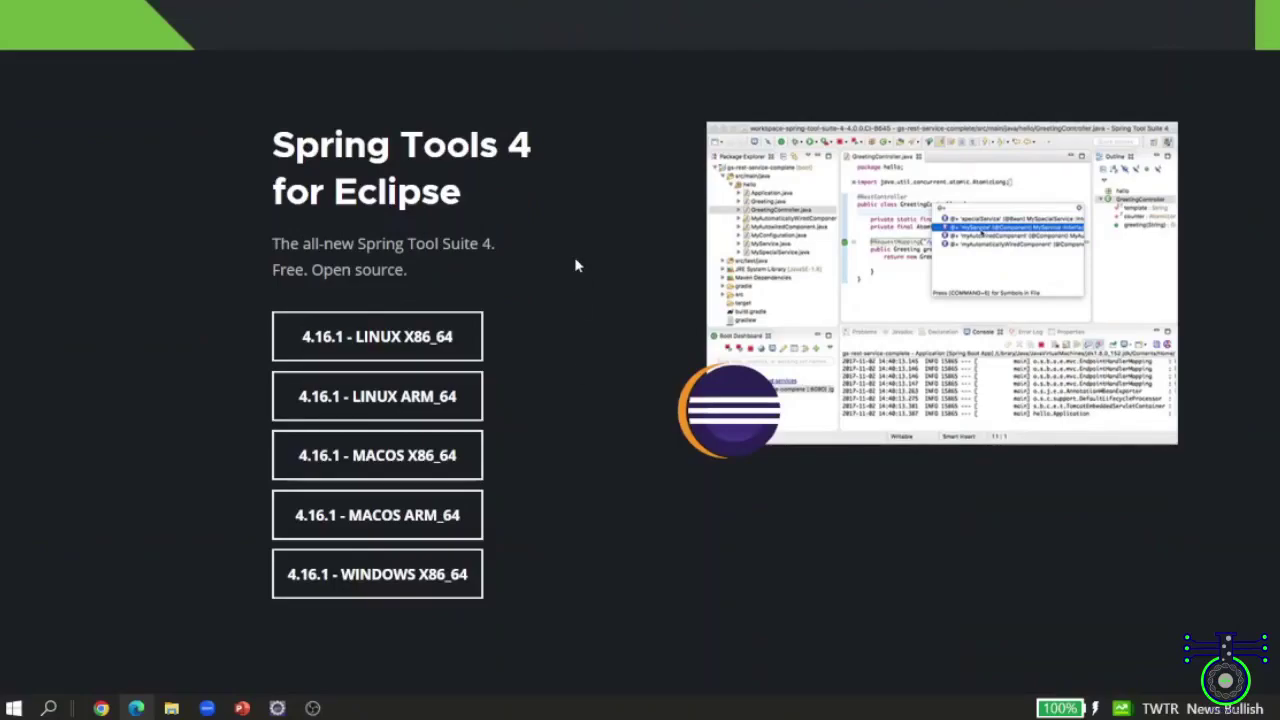
scroll(576, 265, "down", 10)
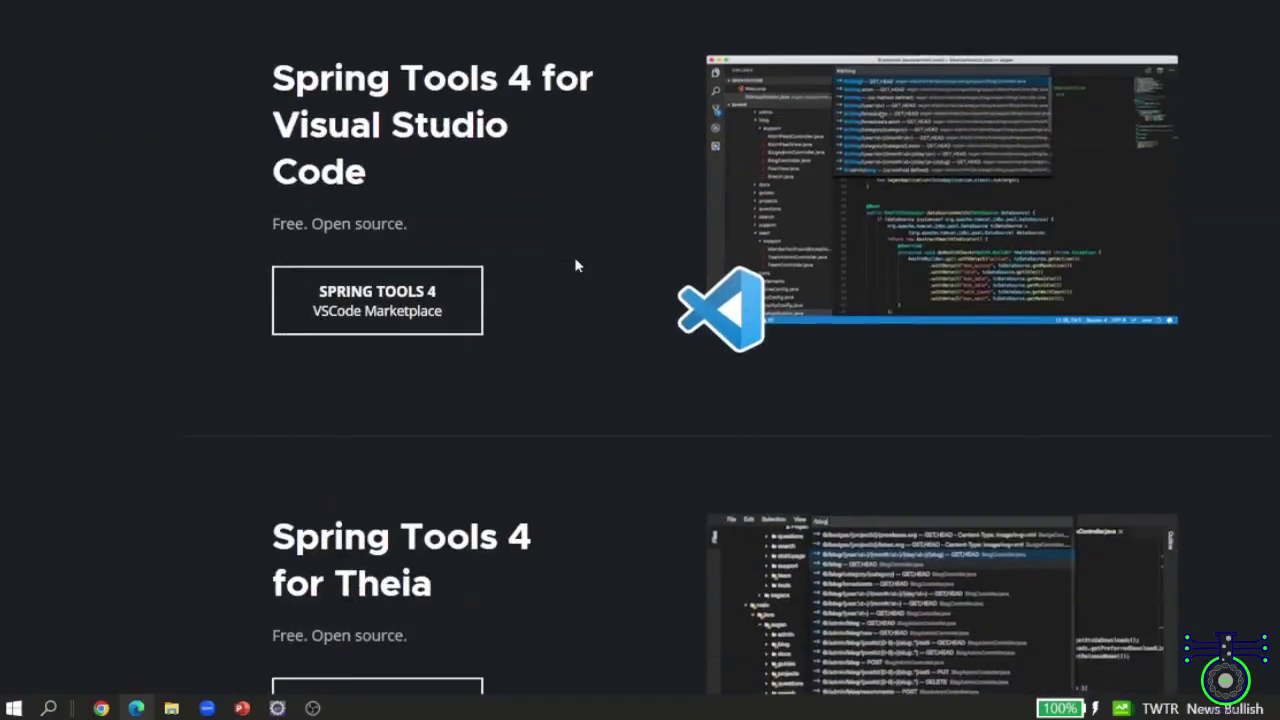
key("Home")
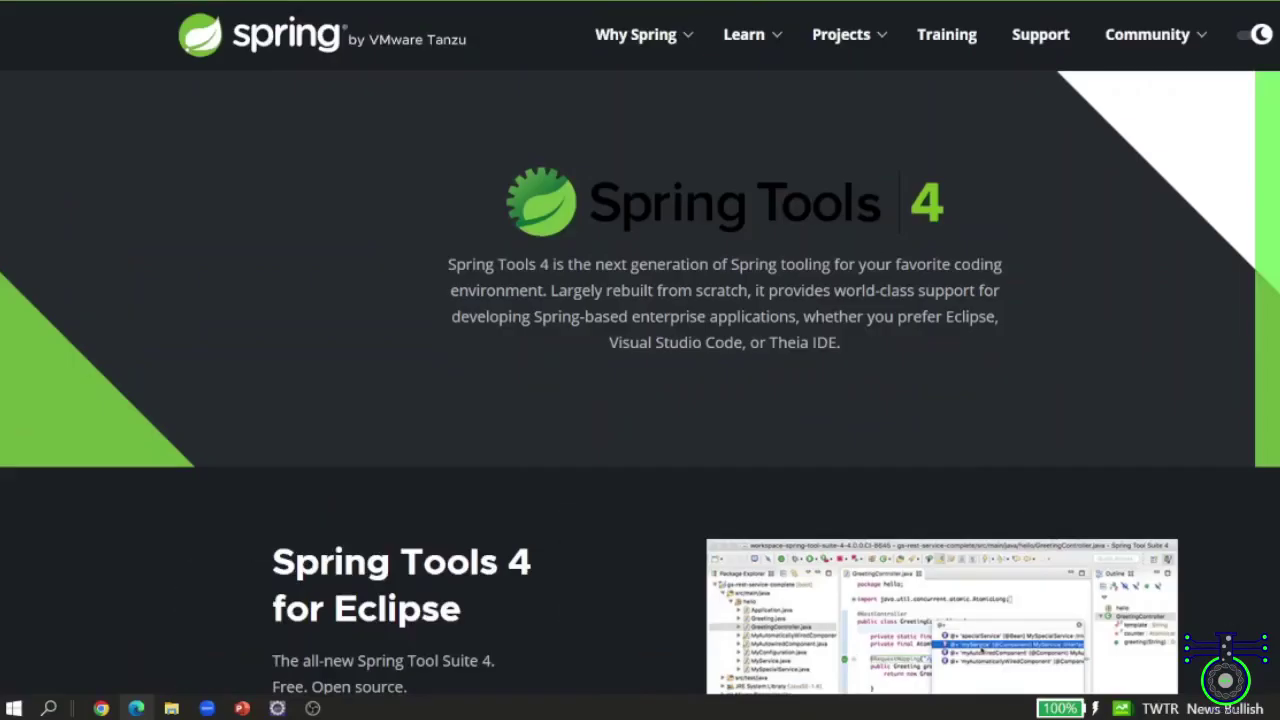
Switch to the Spring Initializr page and set the project type to Maven
key("ctrl+Tab")
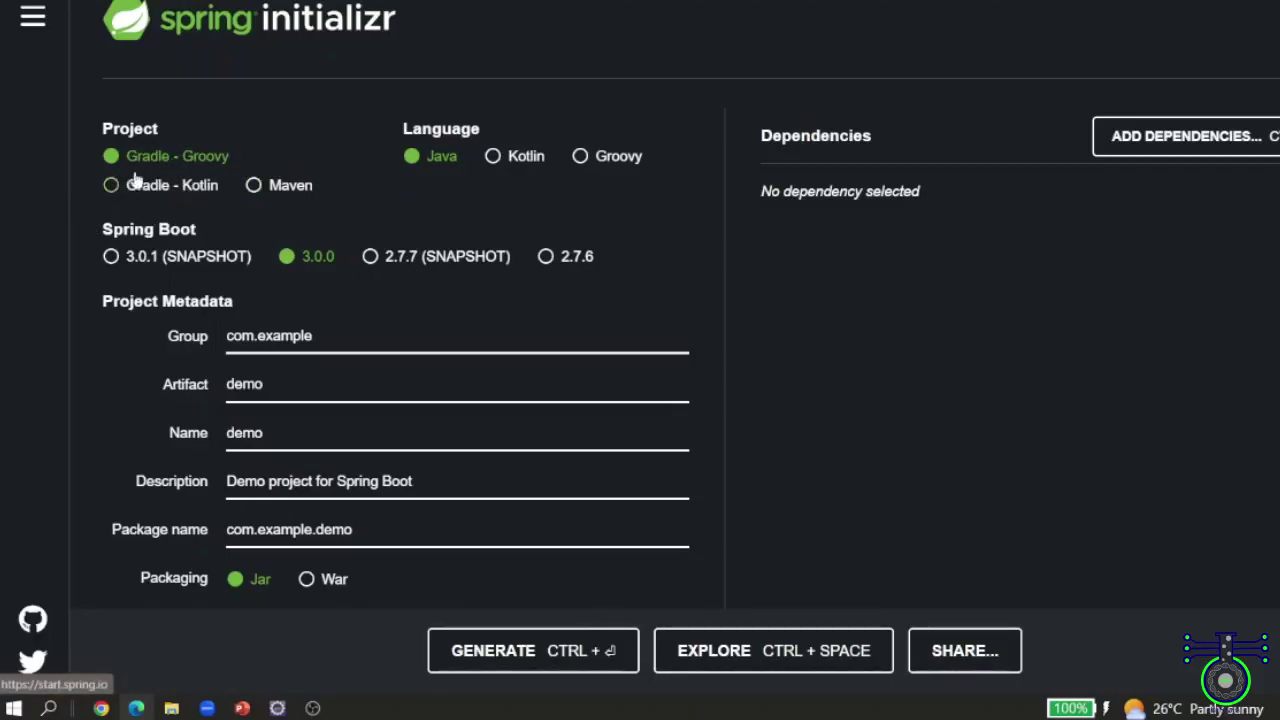
left_click(207, 190)
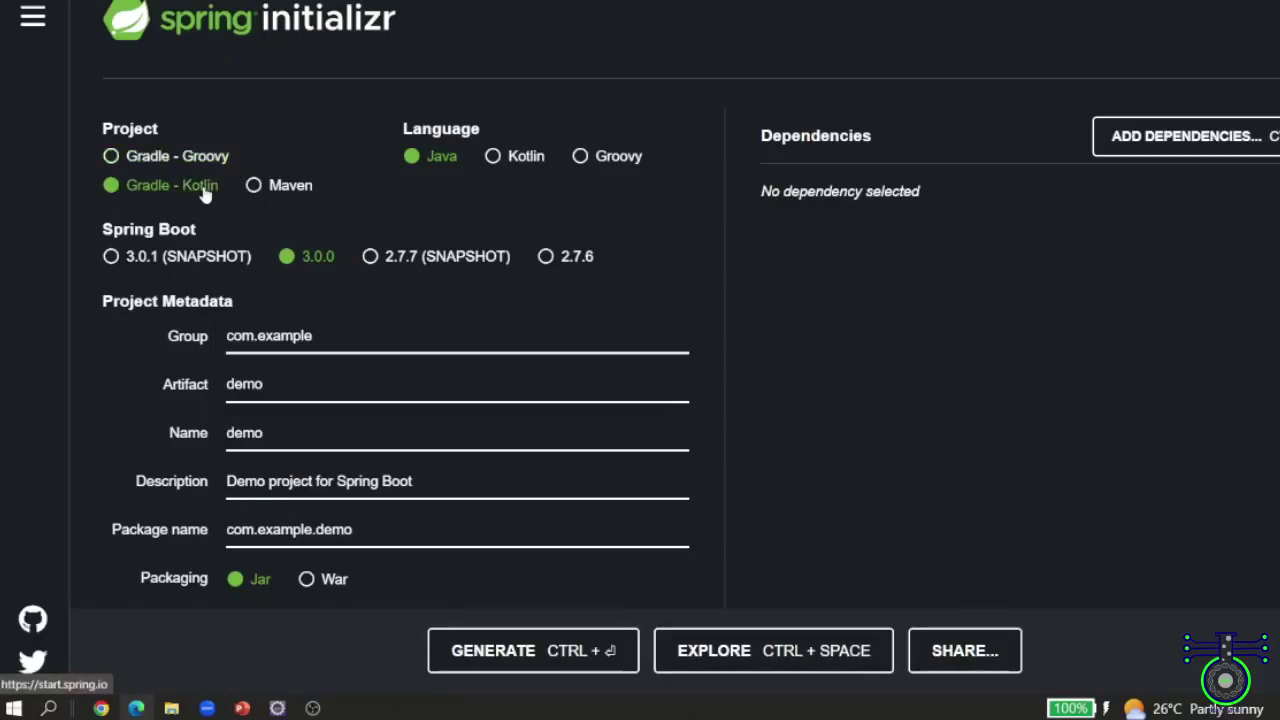
left_click(276, 192)
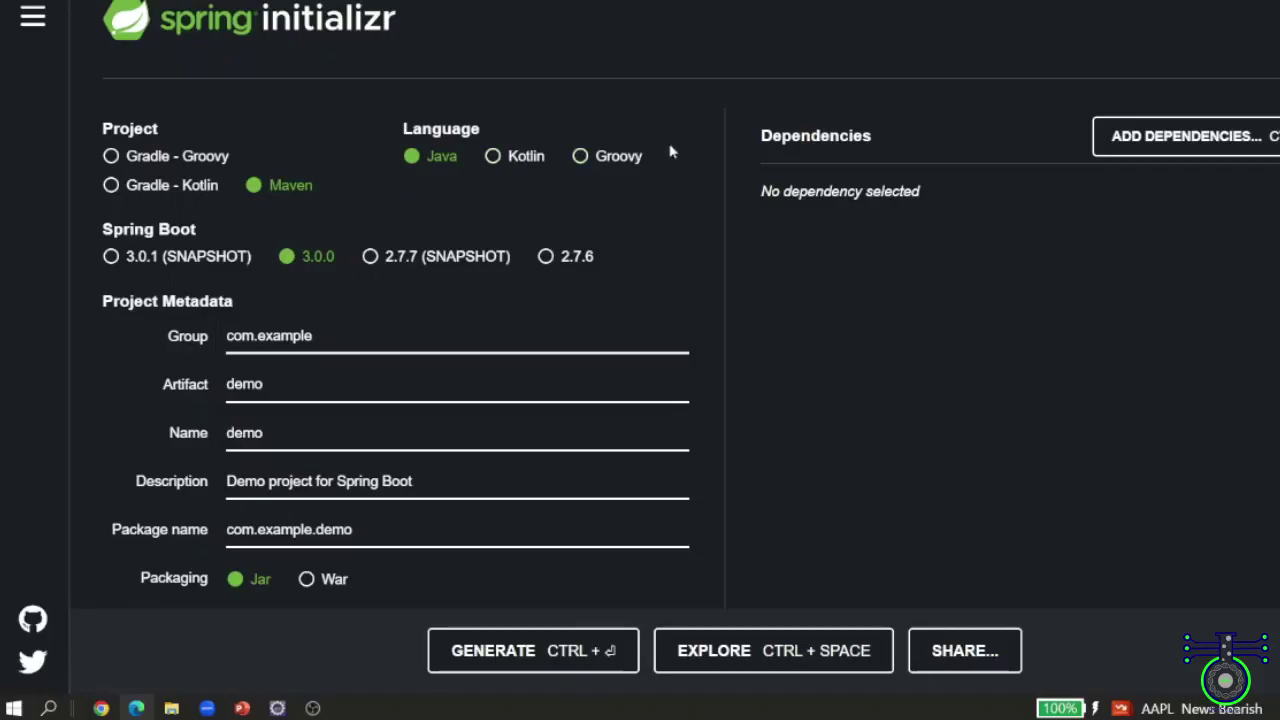
Examine the Spring Boot version choices and the Group, Artifact and Name fields of the project metadata
scroll(670, 236, "down", 1)
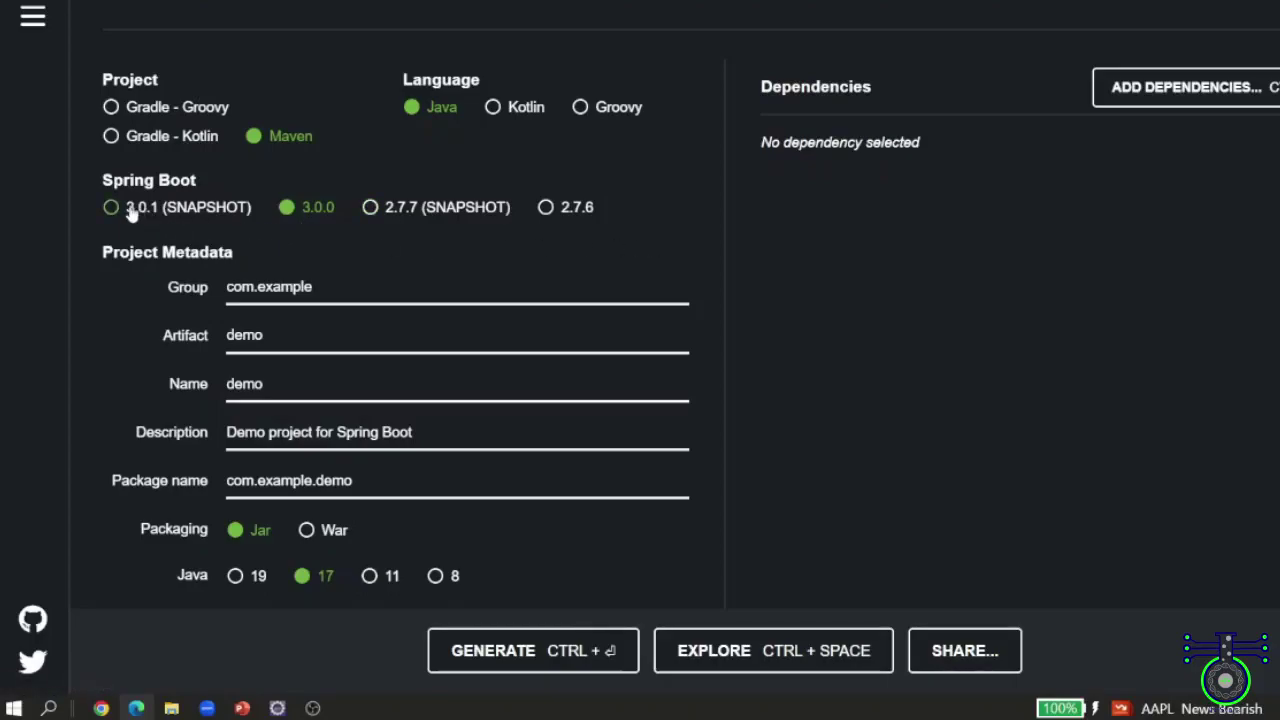
left_click(150, 284)
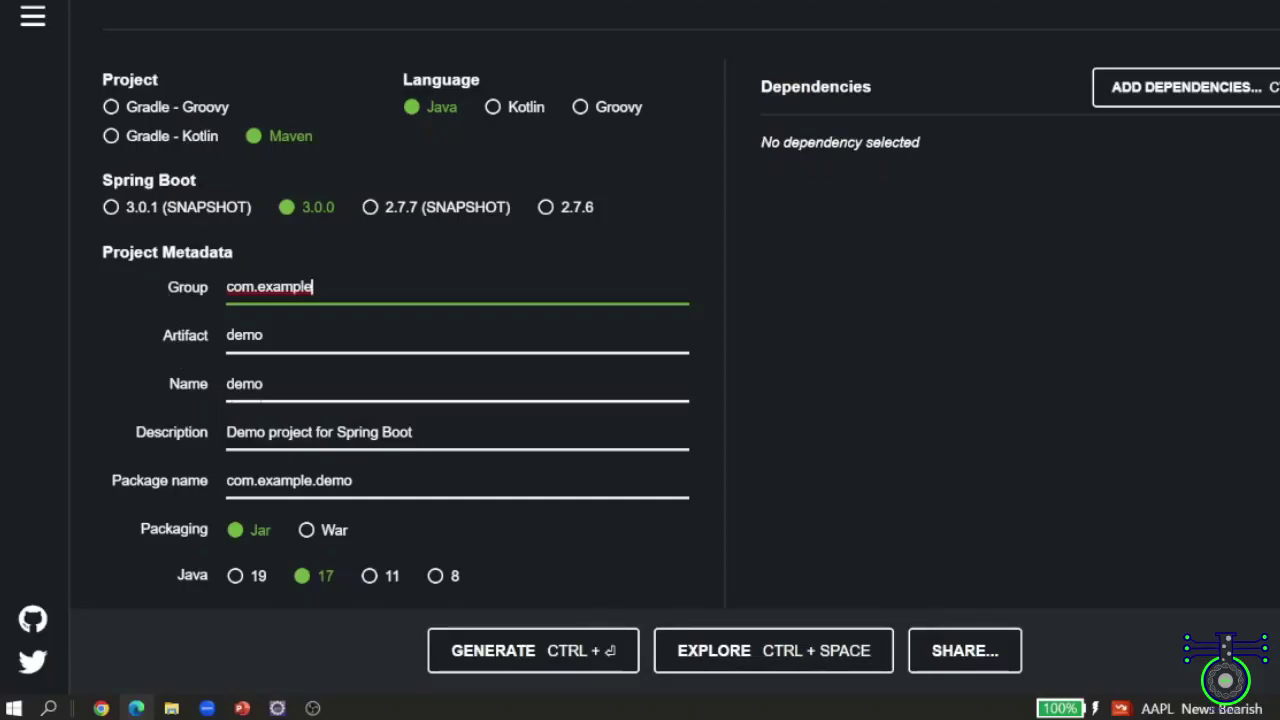
double_click(188, 384)
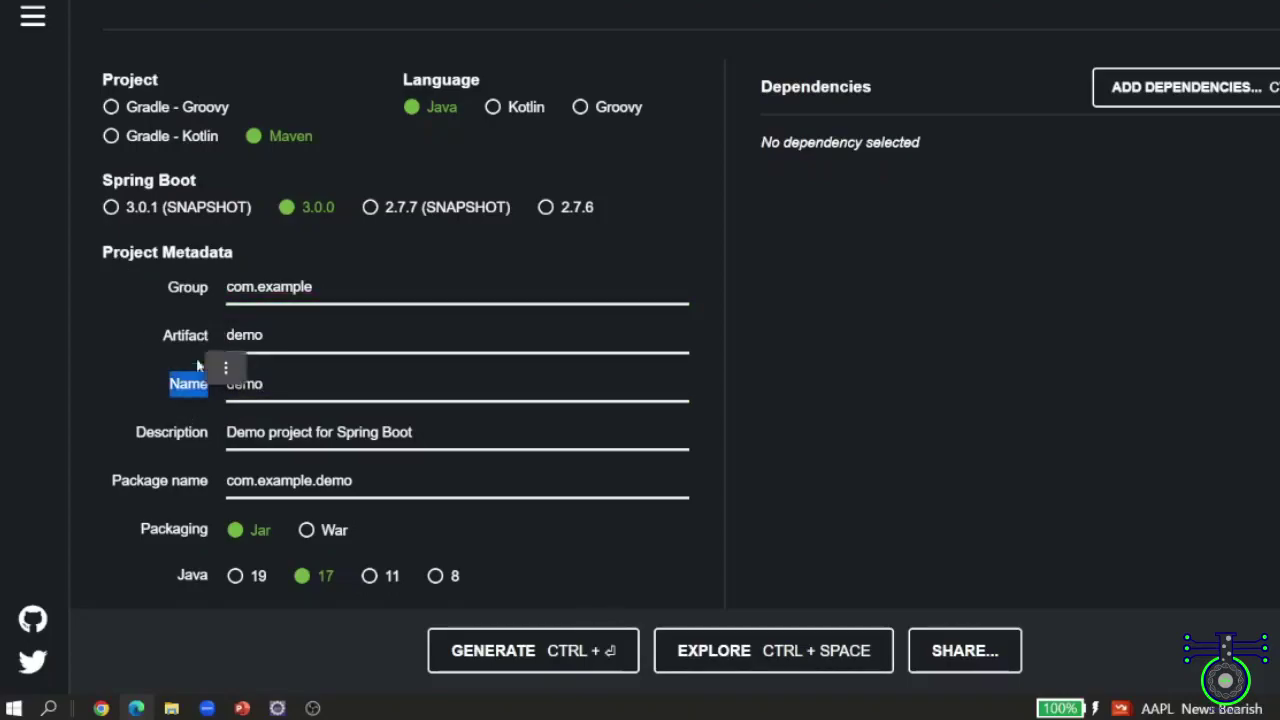
left_click(226, 368)
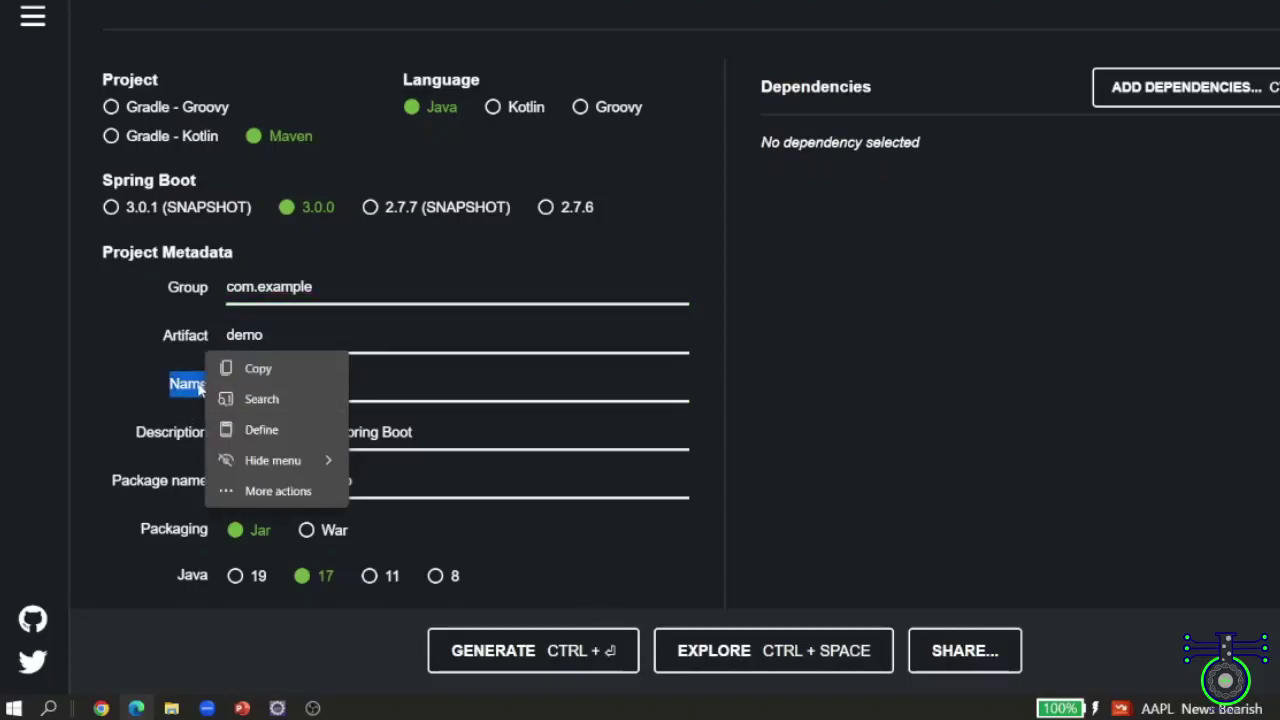
left_click(186, 392)
double_click(182, 337)
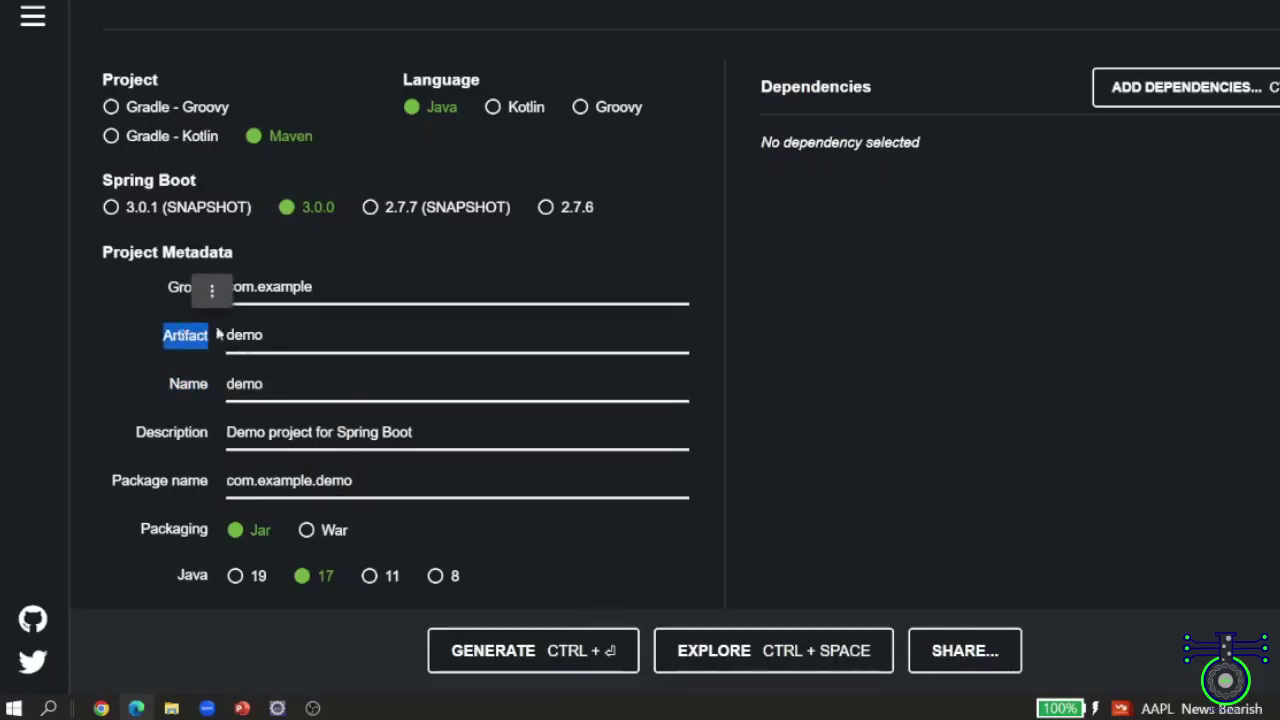
double_click(176, 385)
double_click(182, 337)
double_click(190, 289)
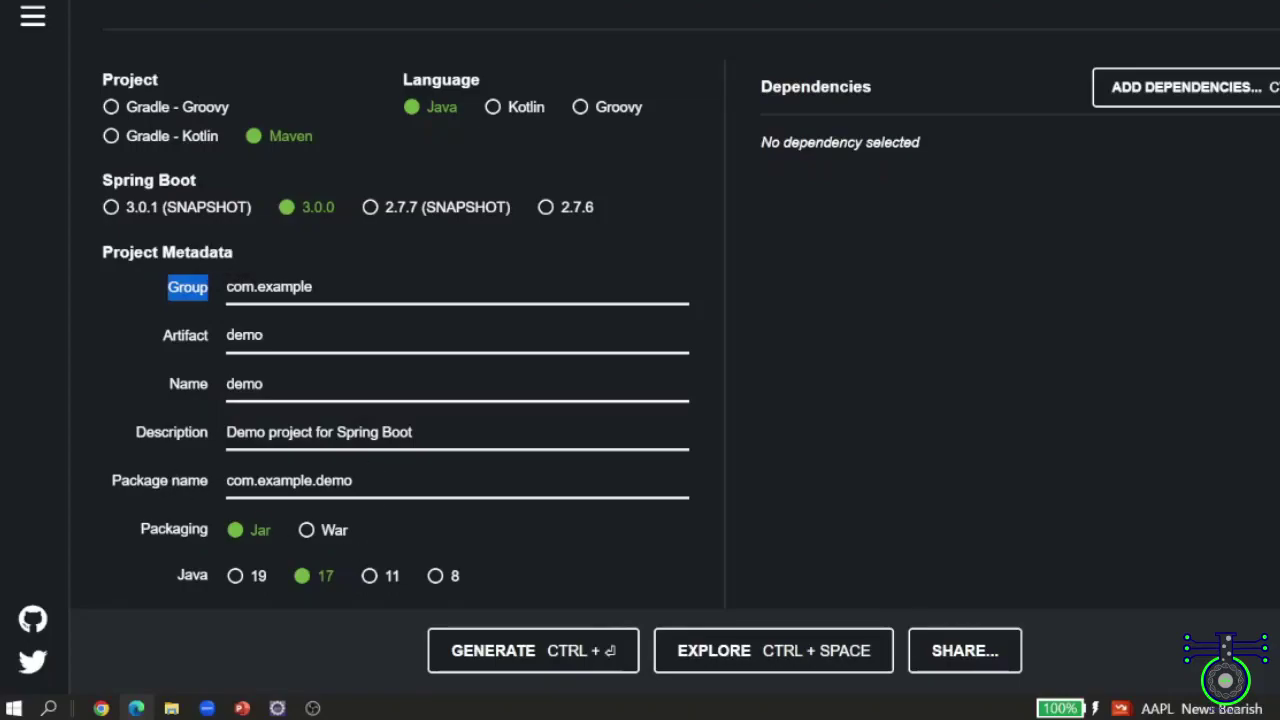
Set the project's Group to "group" and its Artifact to "artifact"
left_click(352, 480)
left_click(245, 287)
left_click_drag(232, 287, 312, 287)
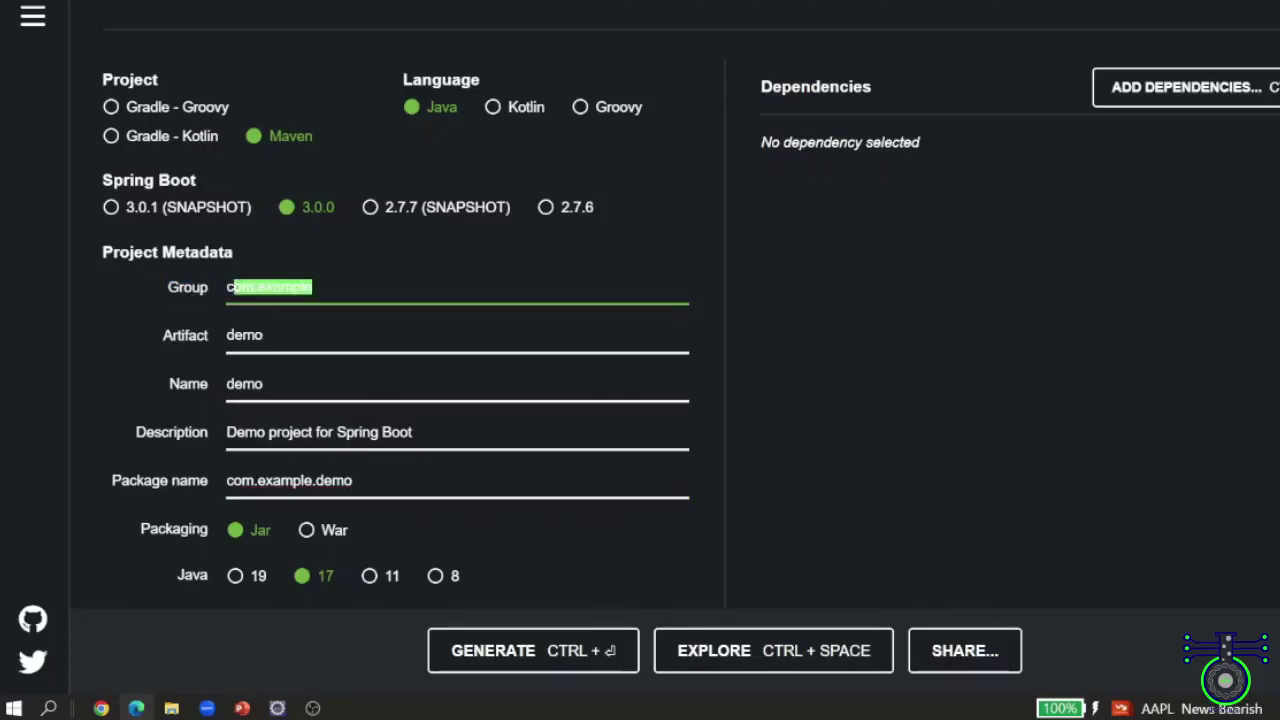
left_click_drag(232, 287, 224, 287)
type("group")
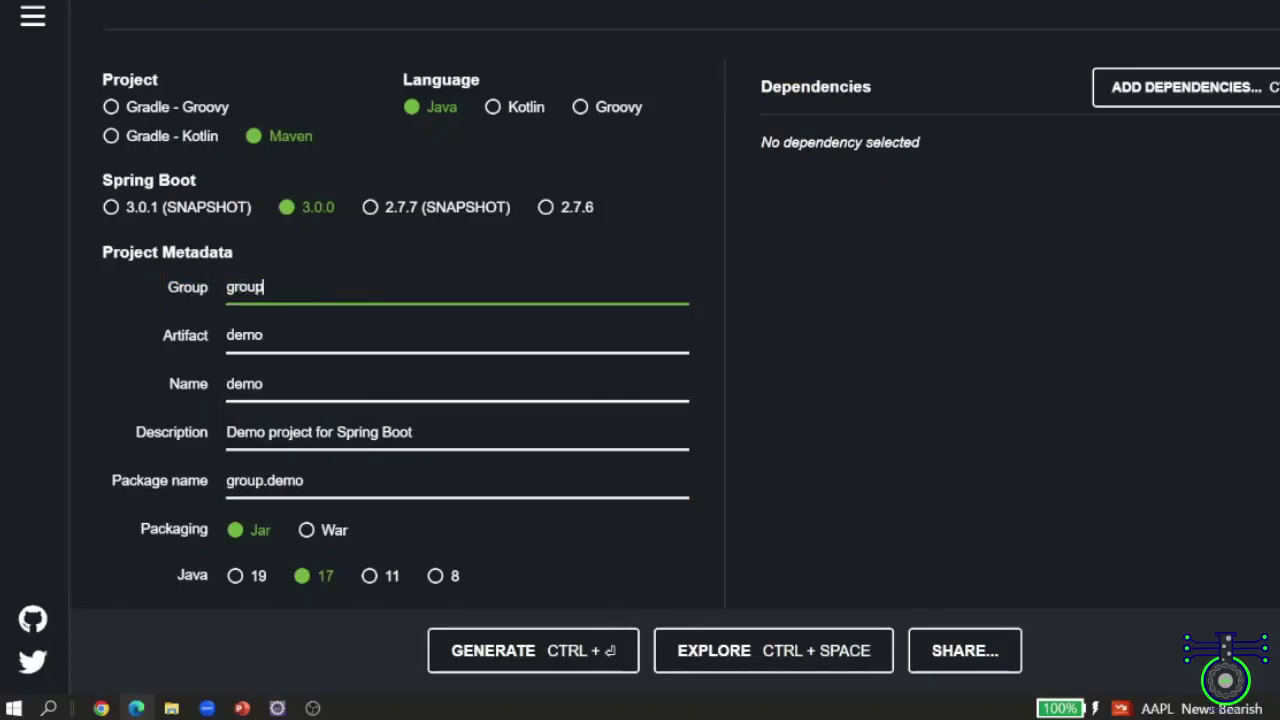
key("Tab")
type("artifact")
key("Tab")
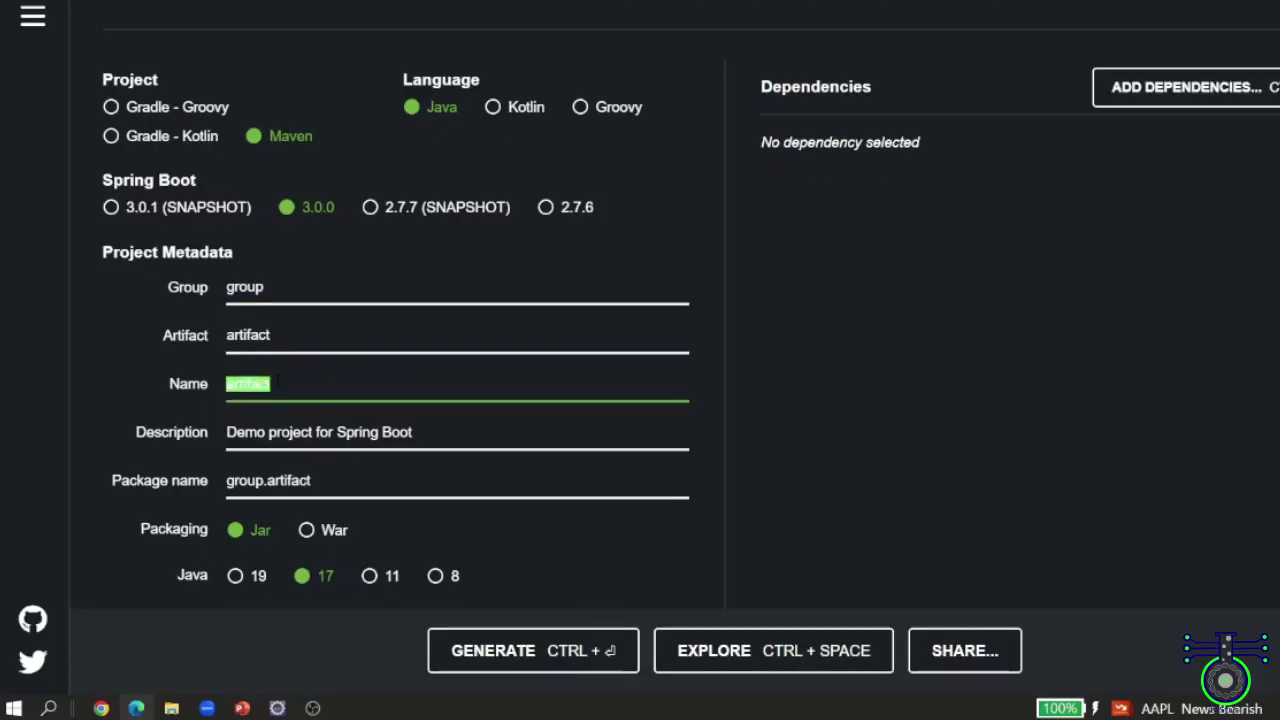
Set the project Name to "spring-app"
type("java")
key("BackSpace")
key("BackSpace")
key("BackSpace")
key("BackSpace")
type("ing-app")
left_click(95, 341)
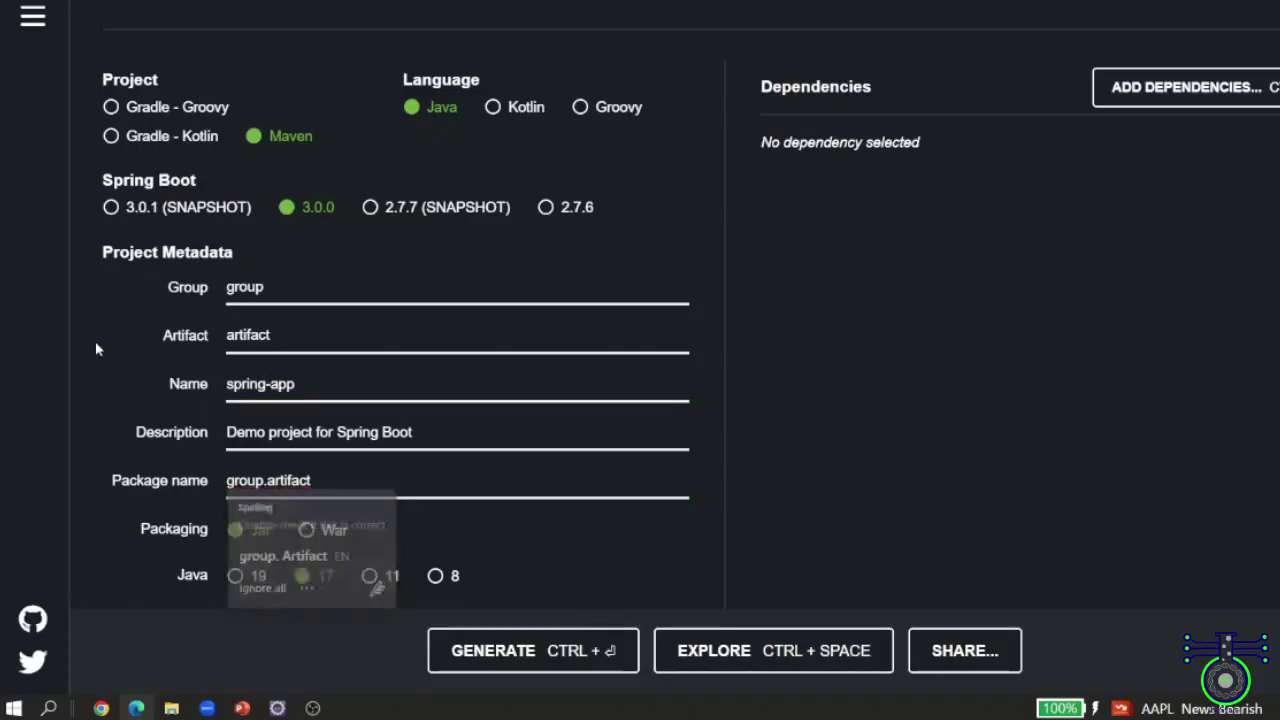
left_click(190, 482)
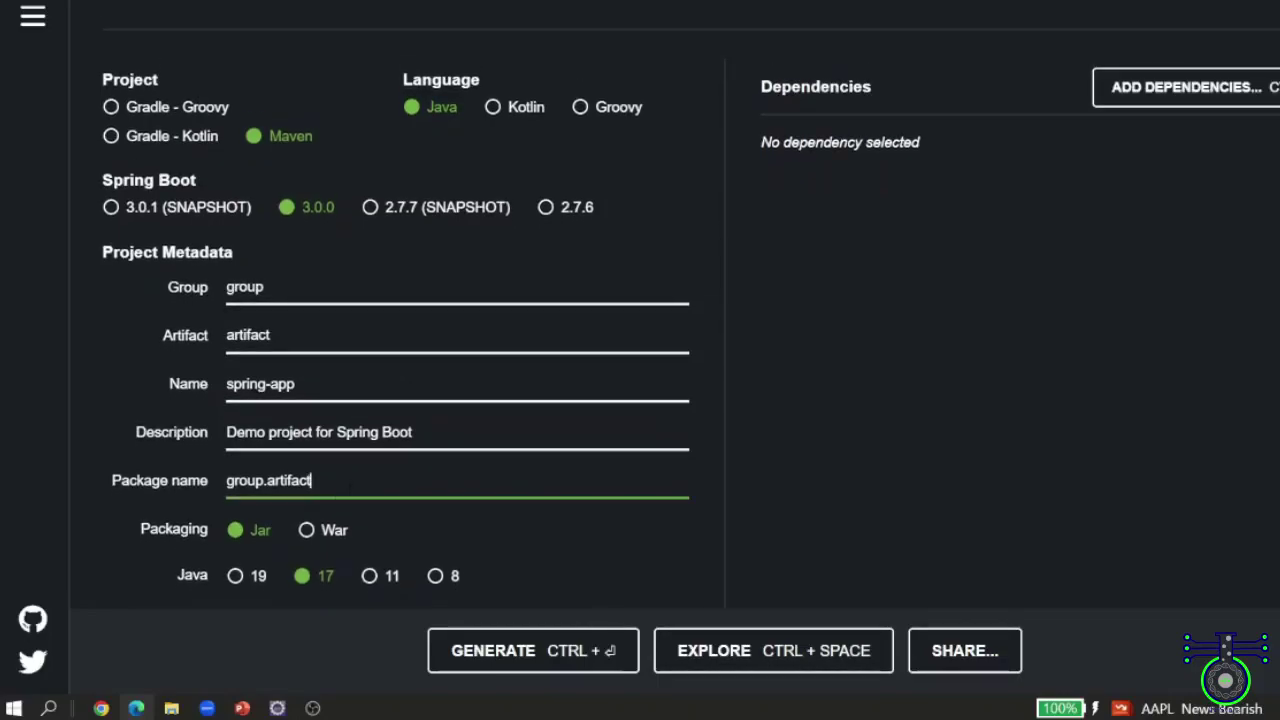
key("ctrl+a")
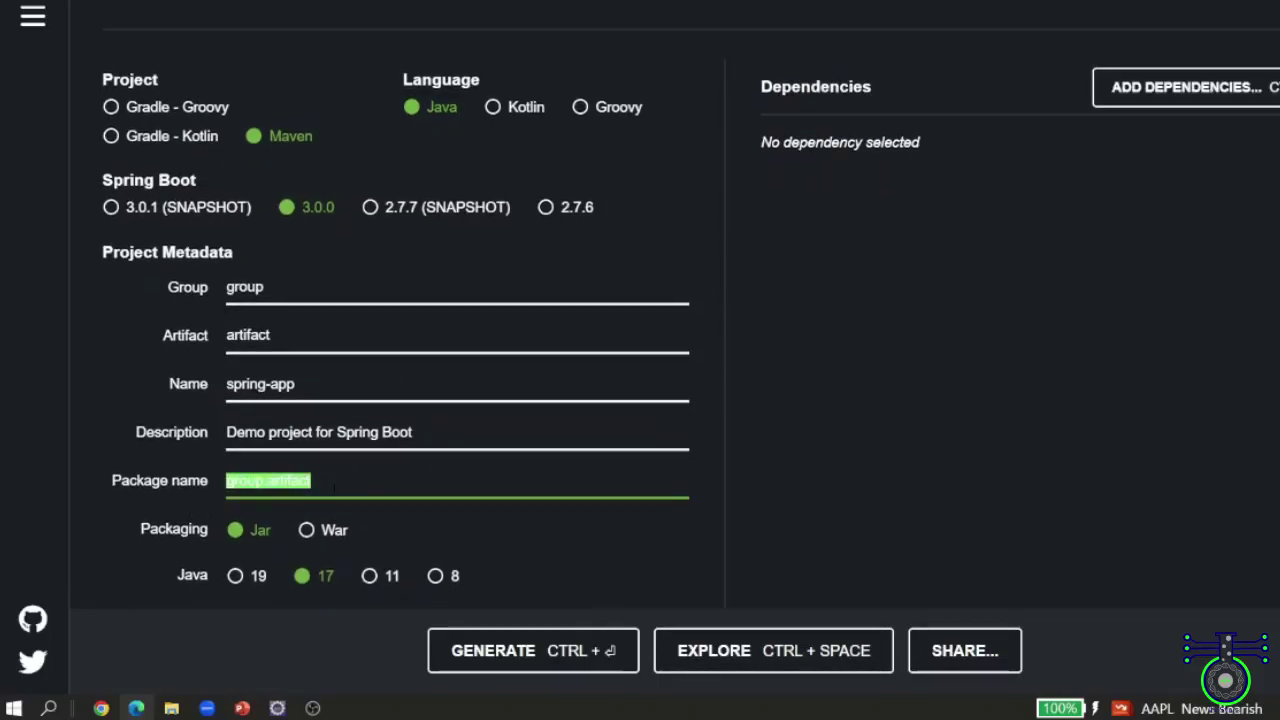
left_click(333, 486)
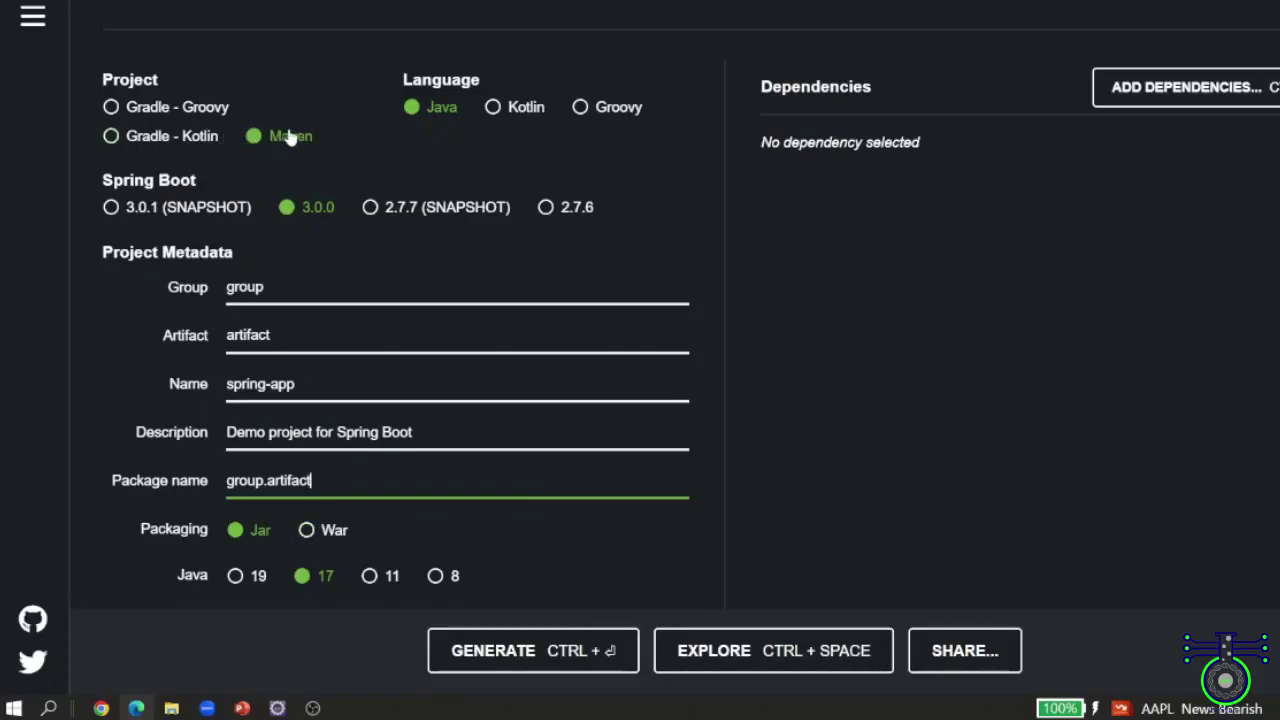
Try War packaging before restoring Jar, and set the project's Java version to 19
left_click(306, 533)
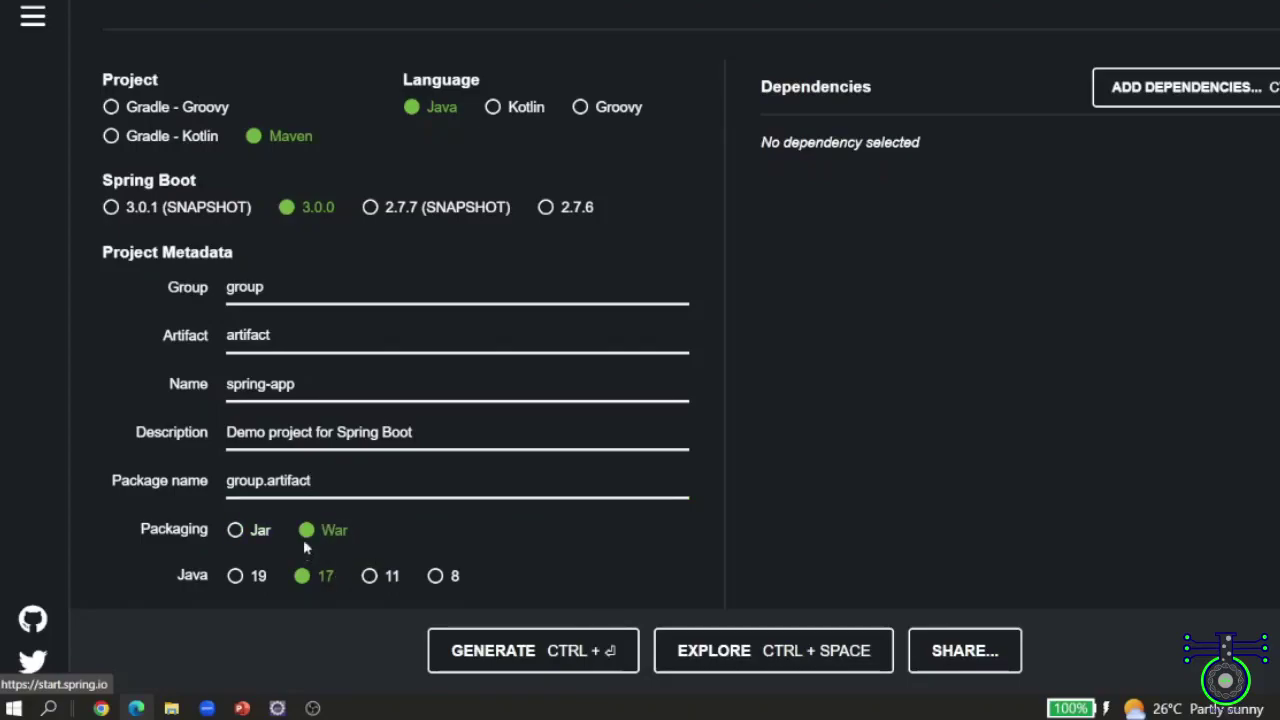
left_click(240, 538)
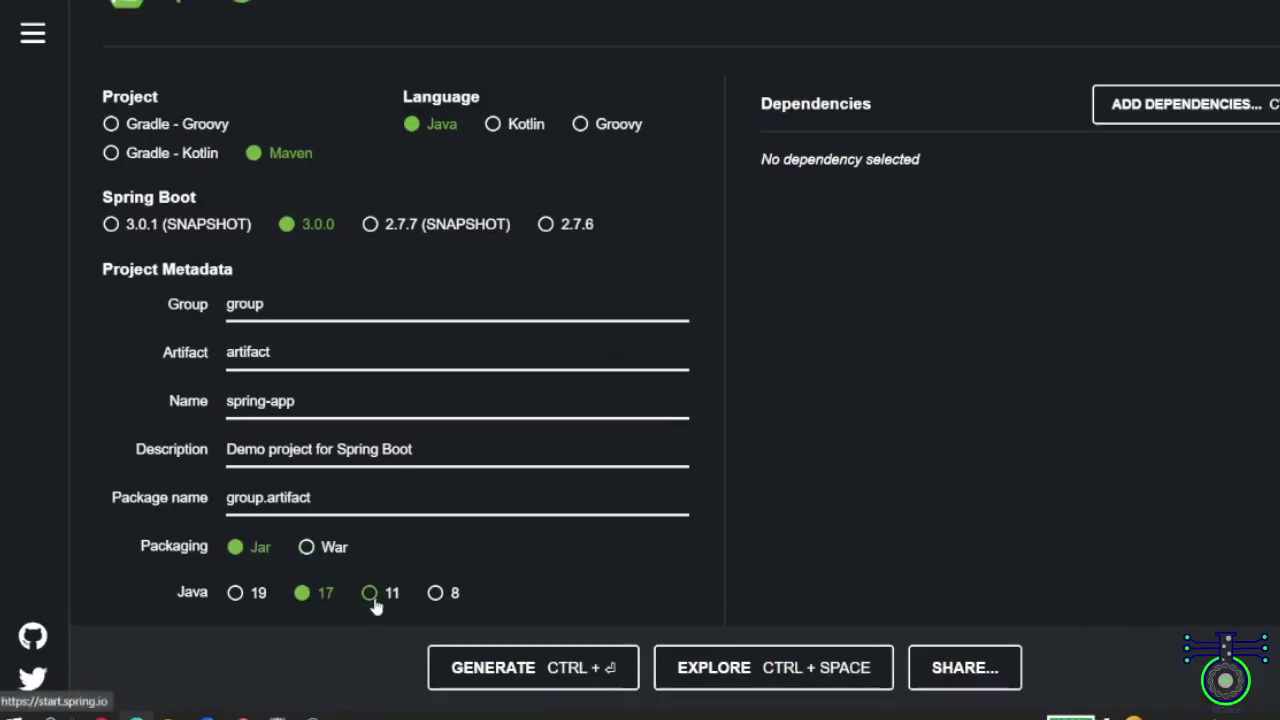
left_click(434, 597)
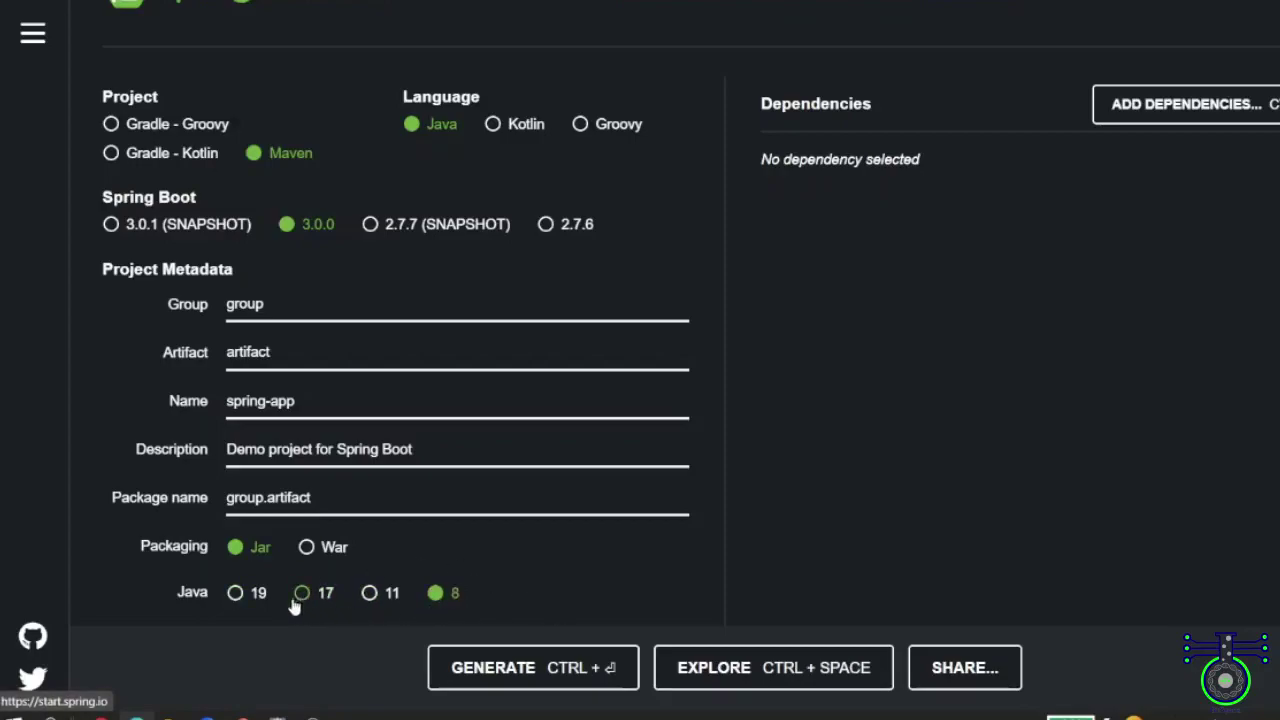
left_click(235, 597)
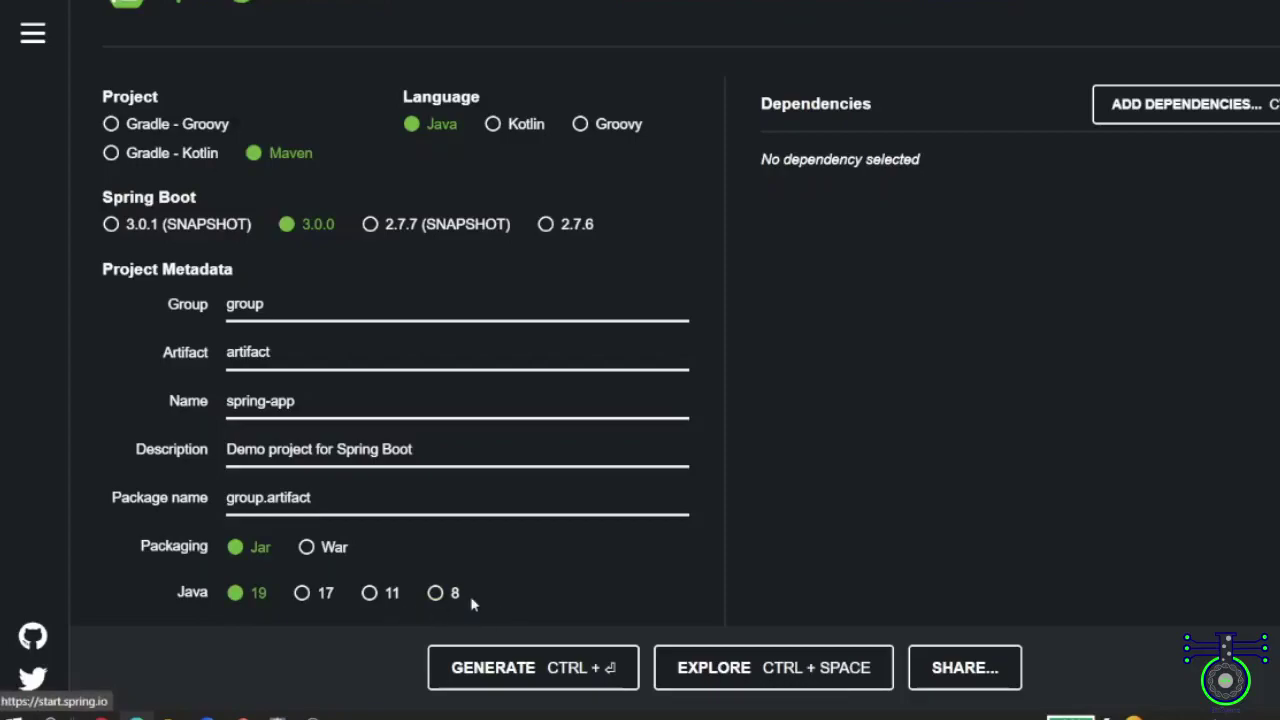
Set the project's Java version to 8 and review the remaining project settings
left_click(437, 596)
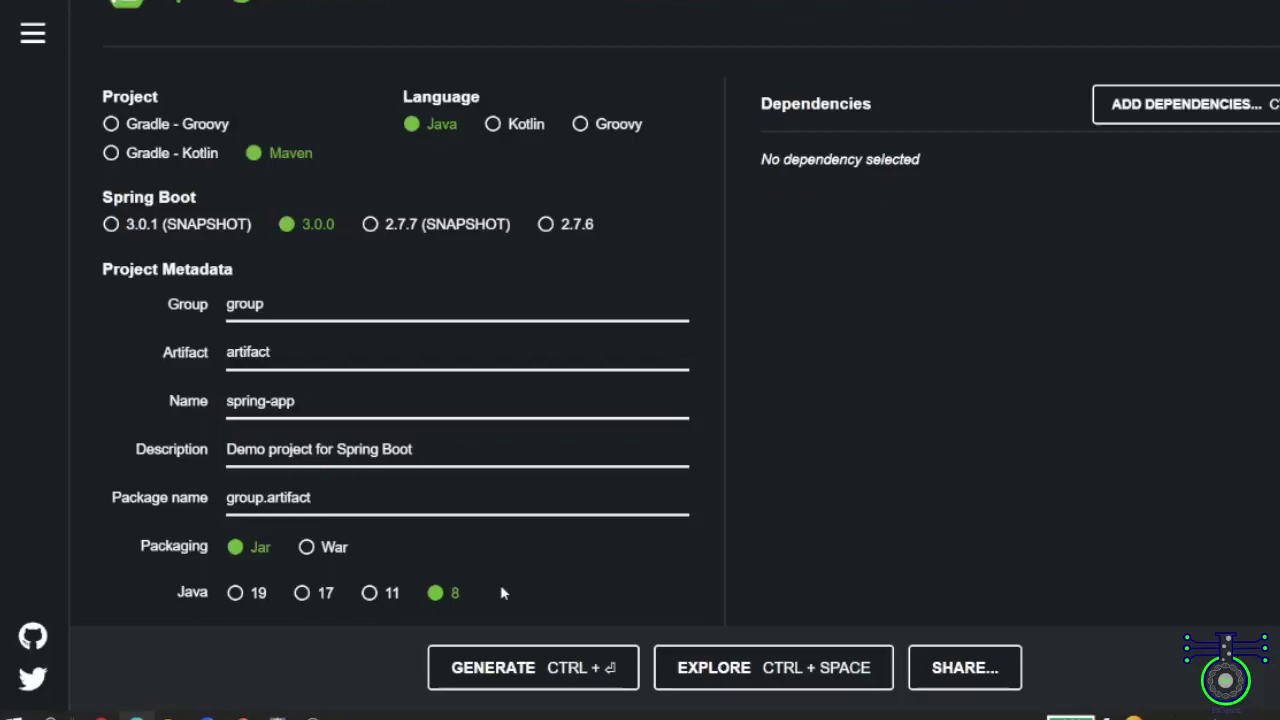
scroll(497, 280, "up", 1)
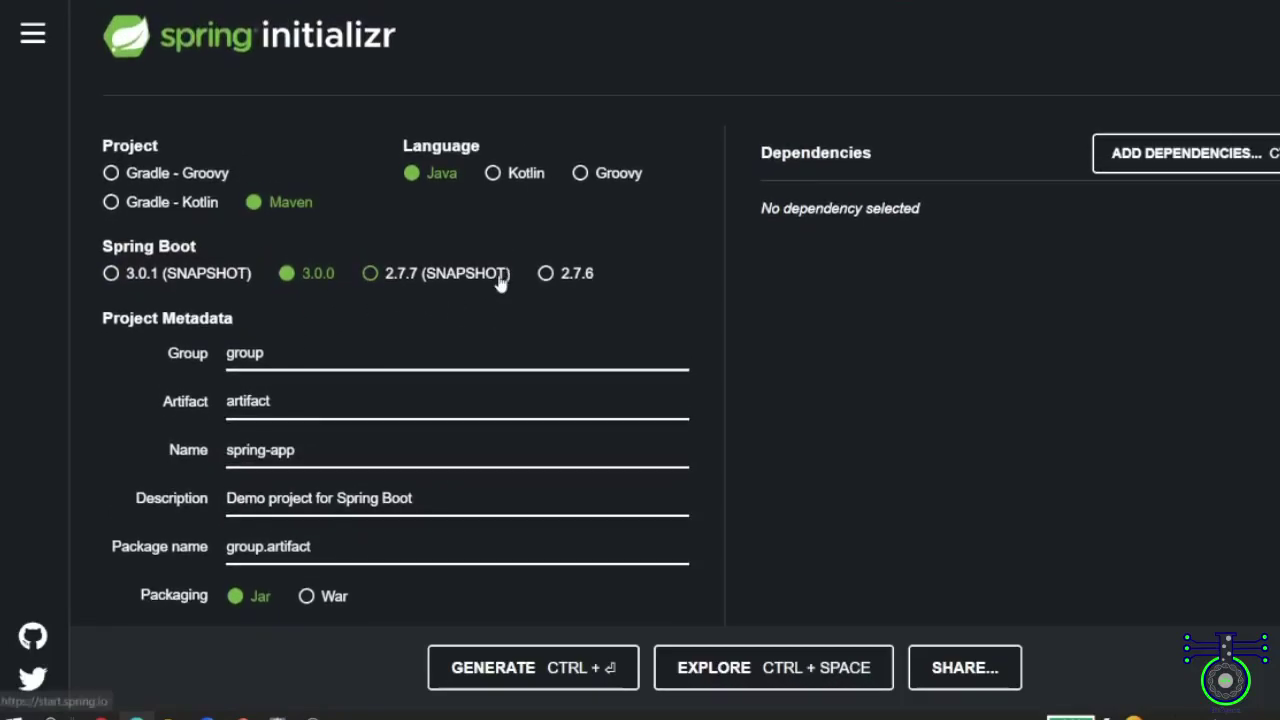
scroll(684, 252, "down", 1)
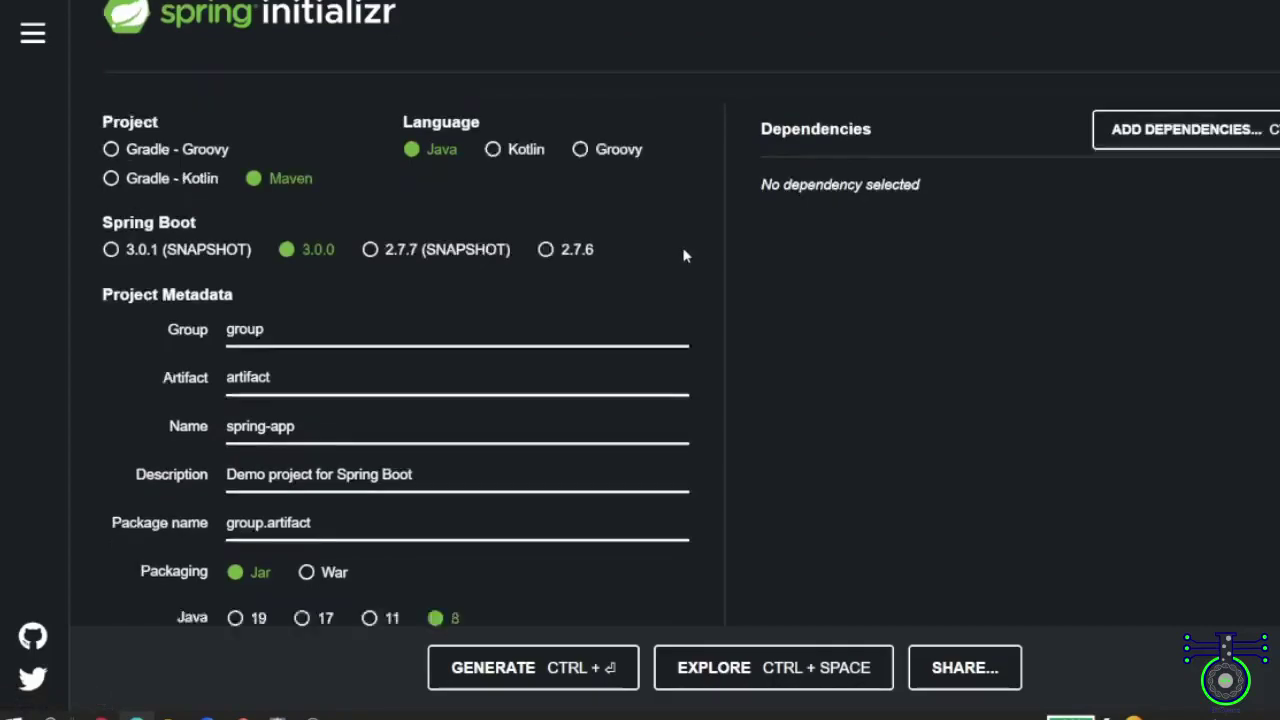
scroll(686, 256, "down", 1)
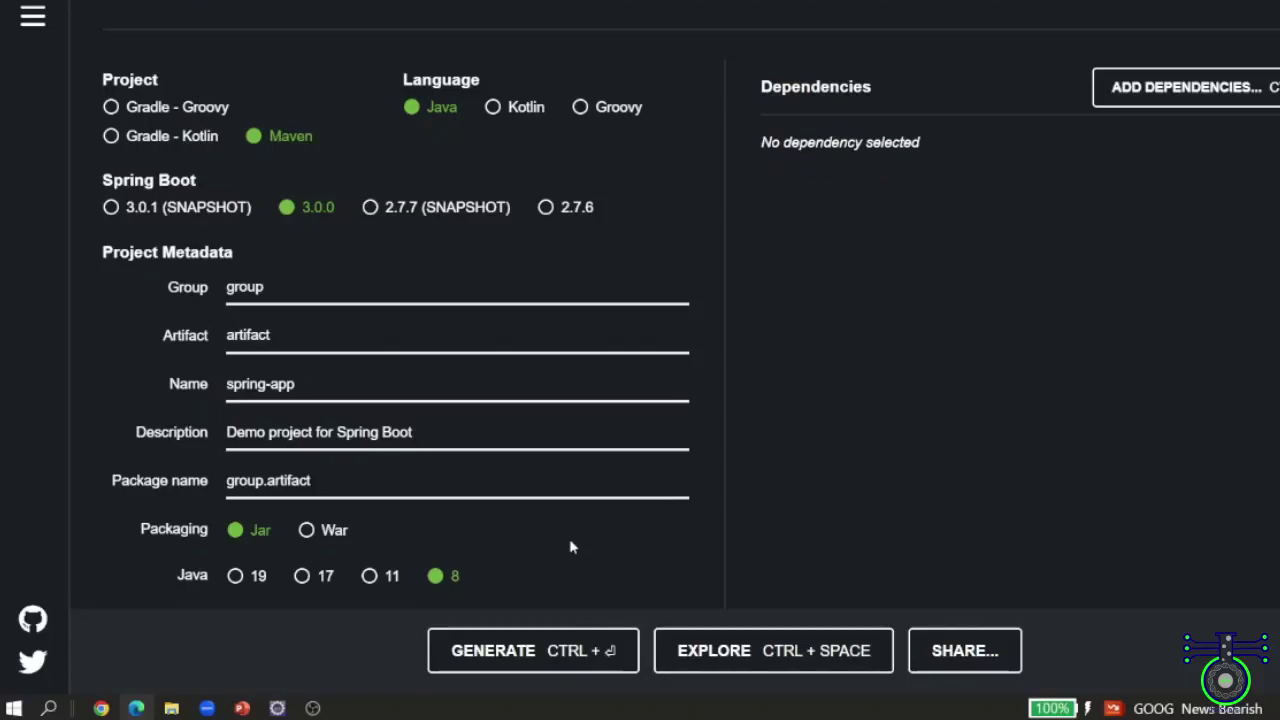
scroll(723, 417, "up", 1)
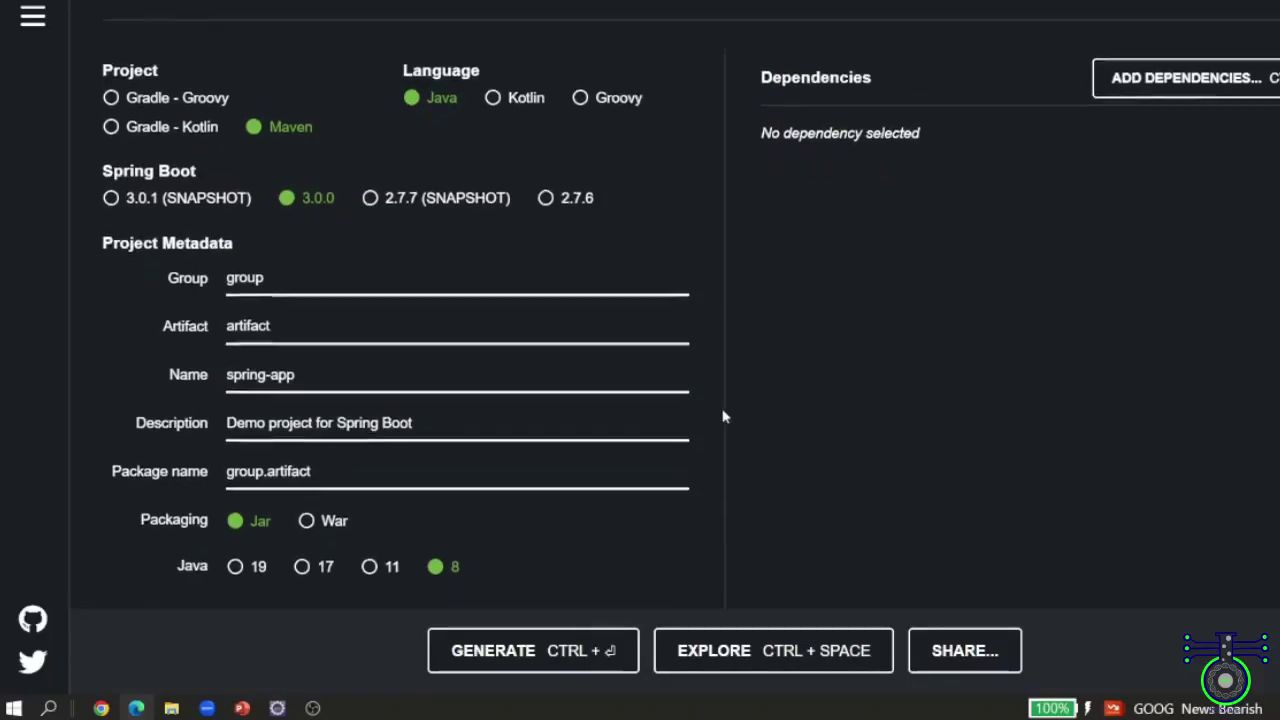
scroll(723, 417, "down", 1)
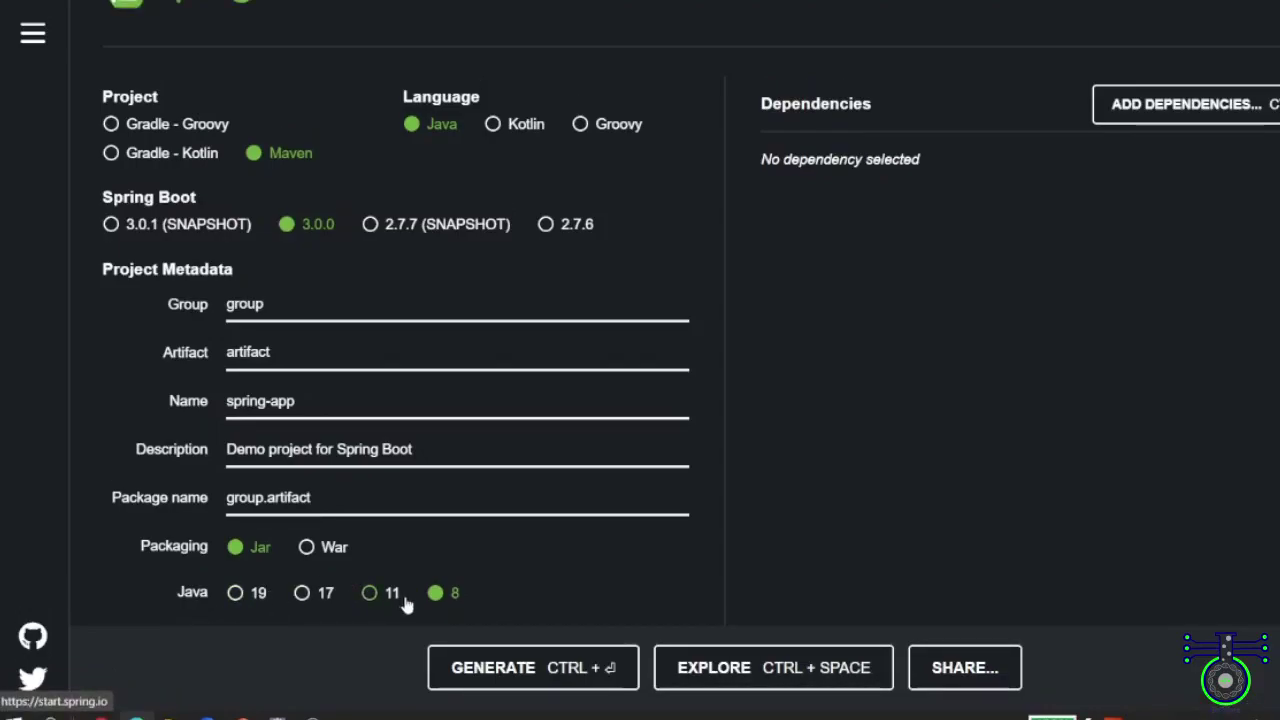
Try the Java version options 19, 11 and 17 before restoring version 8
left_click(236, 603)
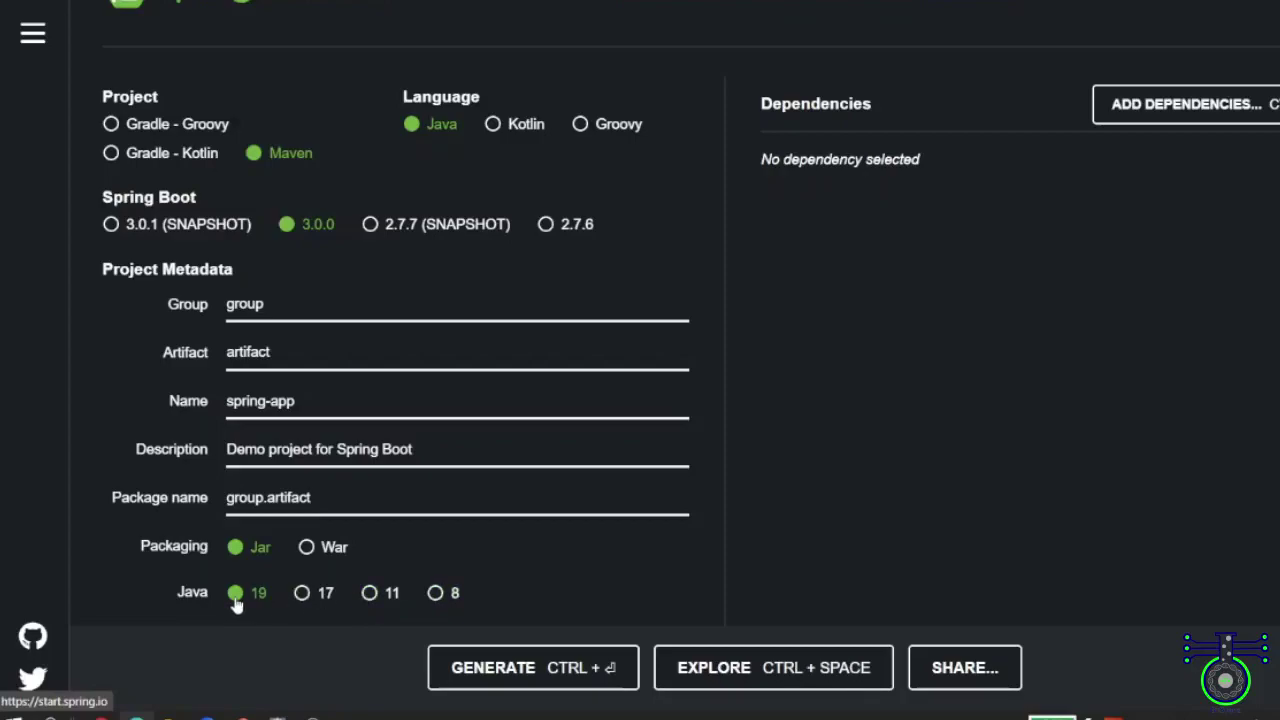
left_click(373, 599)
left_click(306, 603)
left_click(441, 597)
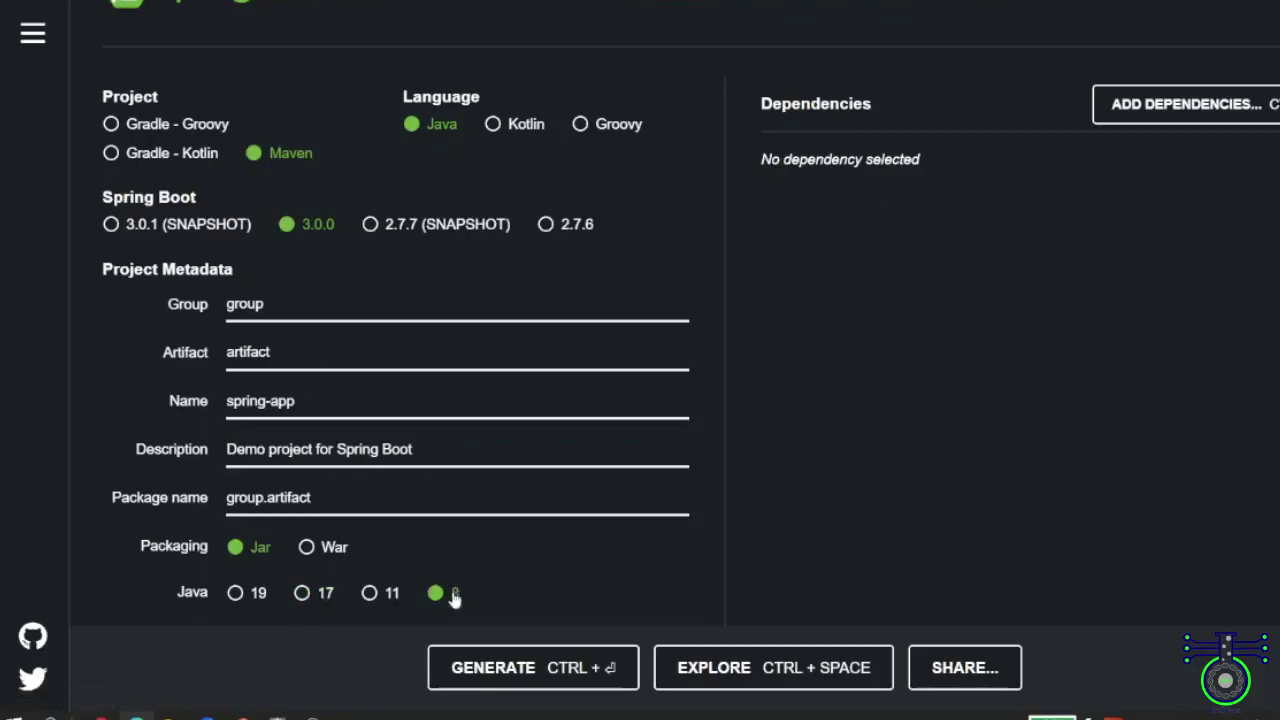
left_click(236, 606)
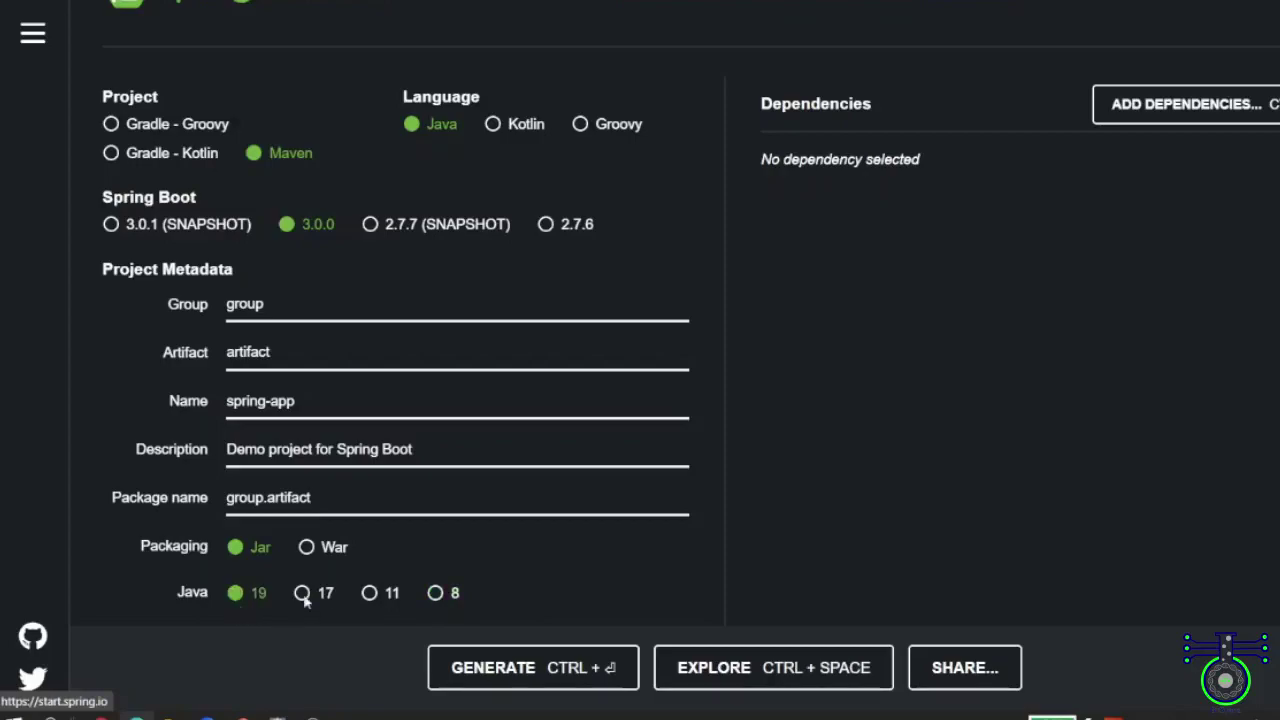
left_click(378, 604)
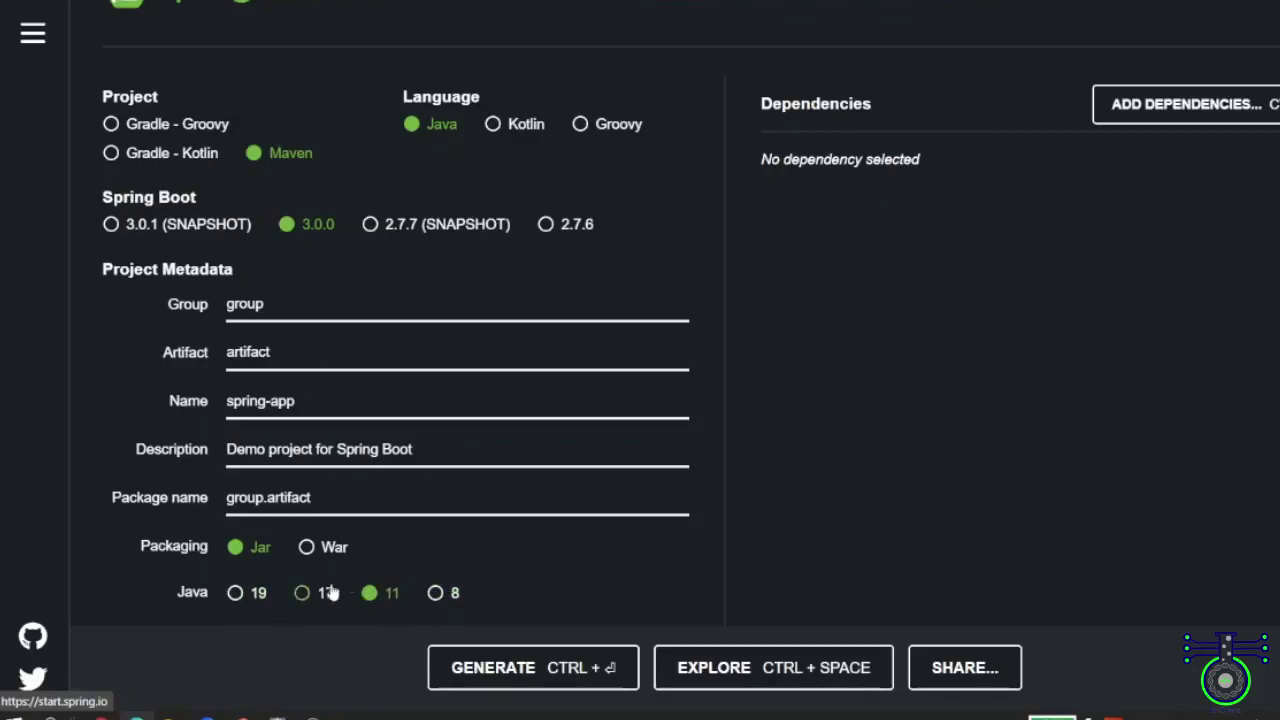
left_click(435, 593)
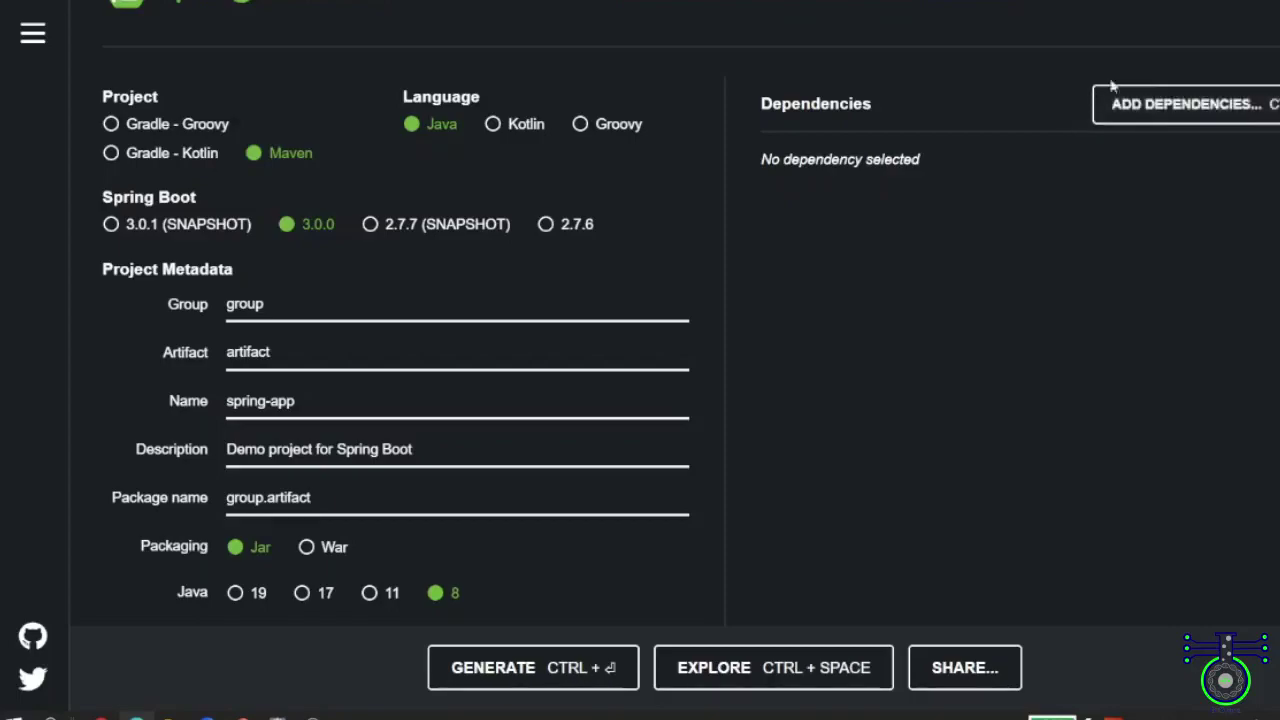
Search the available dependencies for "spring", look through the list, and close it without adding any
left_click(1163, 95)
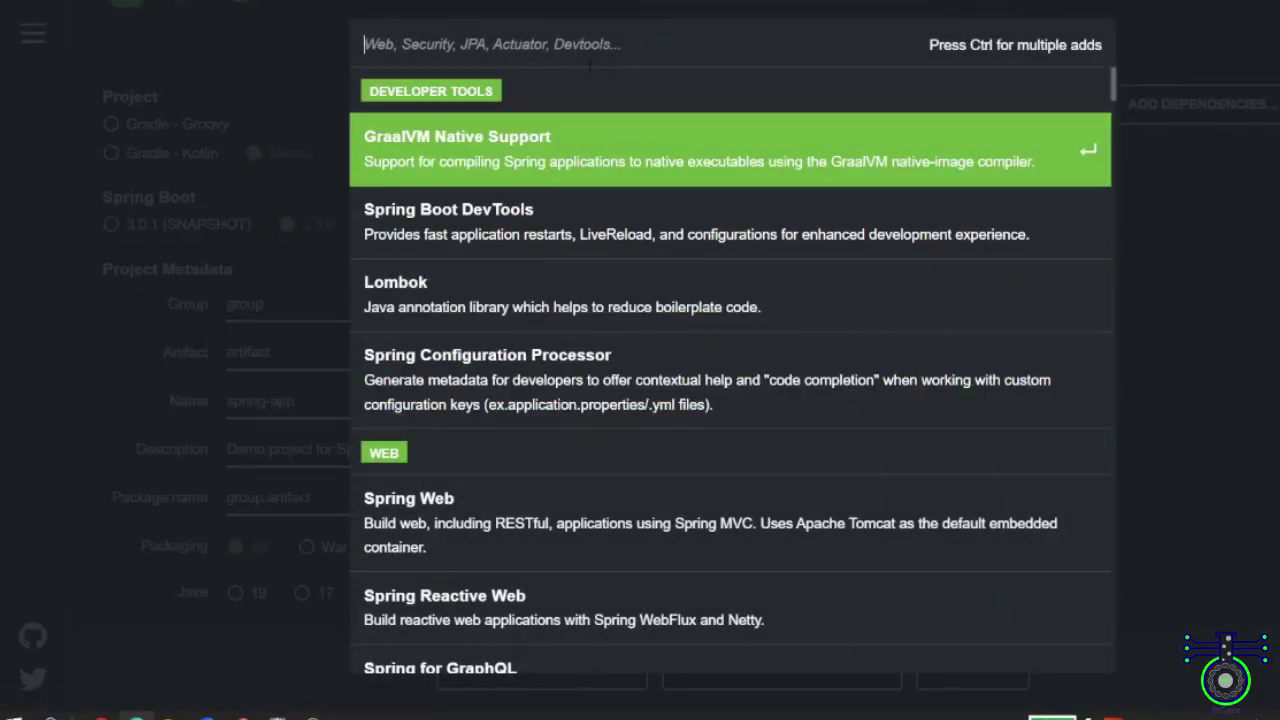
type("spinr")
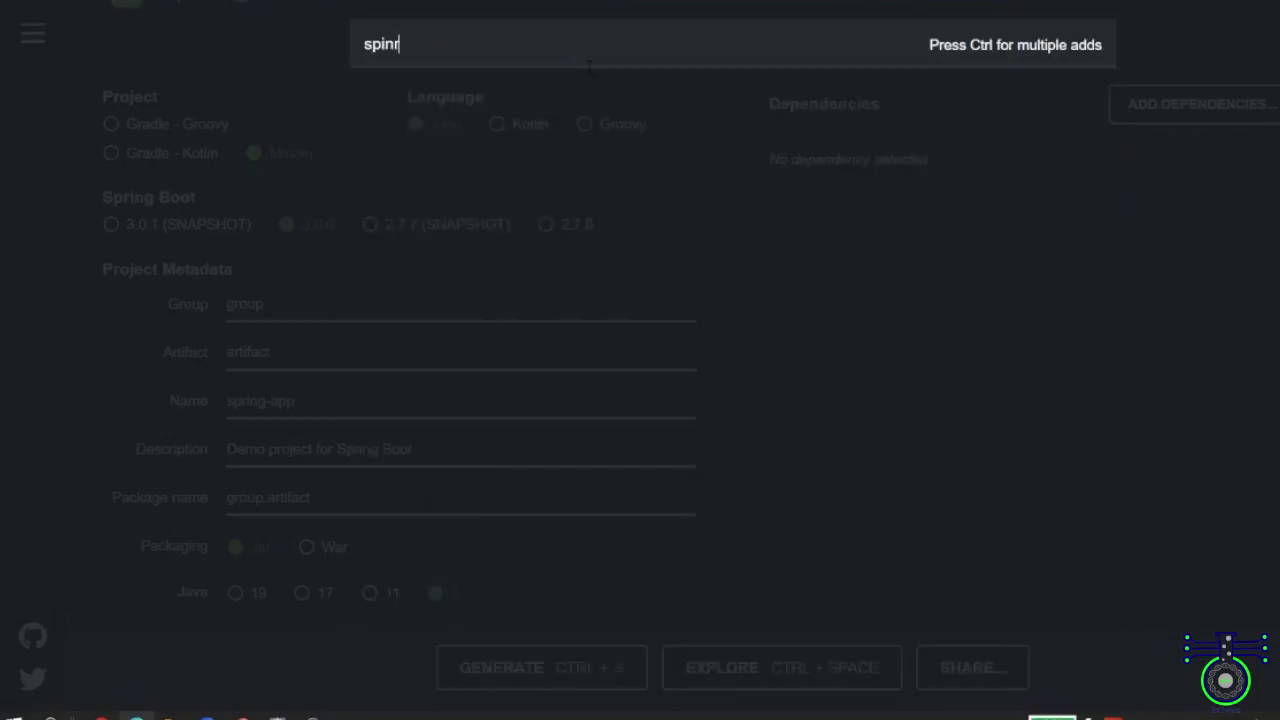
key("BackSpace")
key("BackSpace")
key("BackSpace")
type("ring")
scroll(1006, 274, "down", 5)
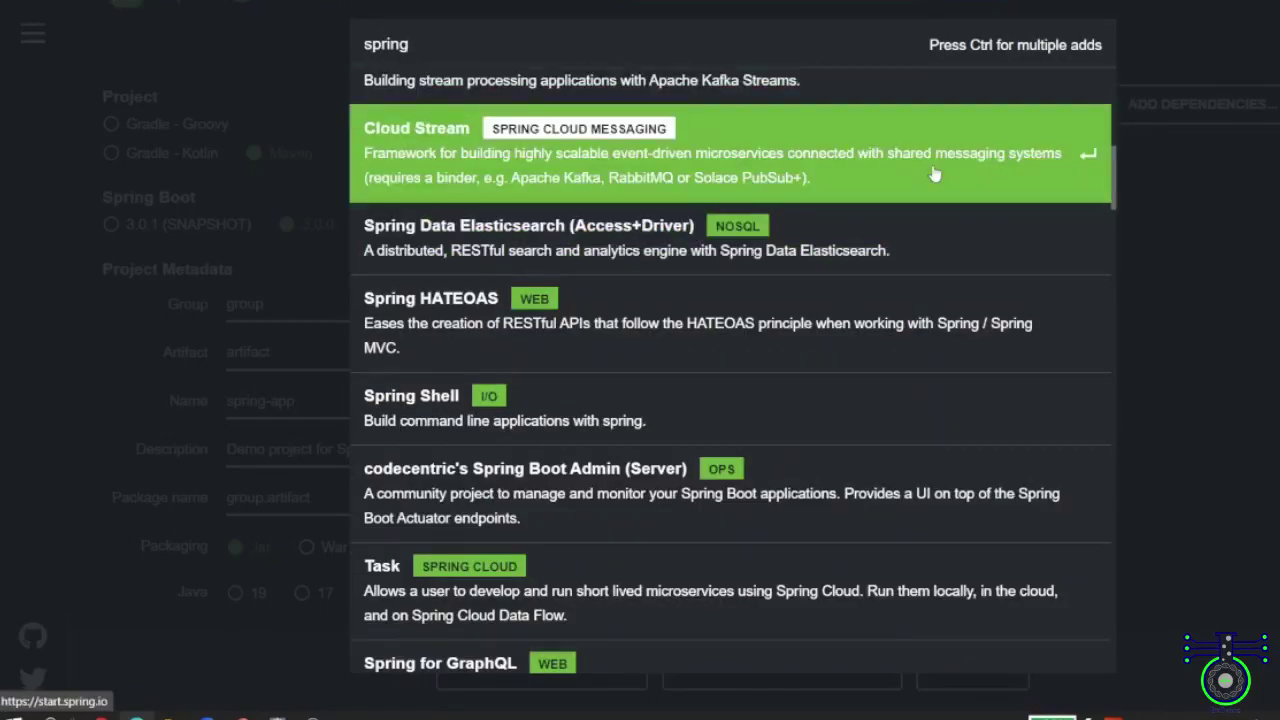
scroll(934, 175, "up", 5)
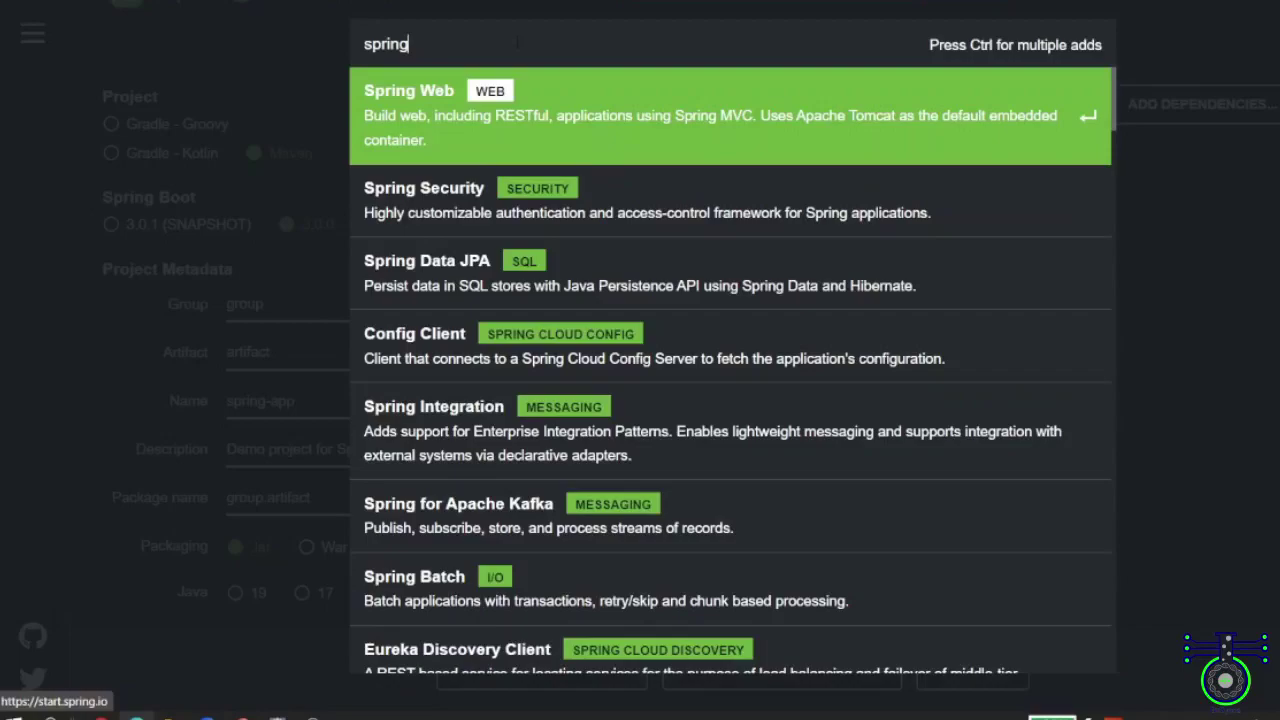
left_click(1151, 241)
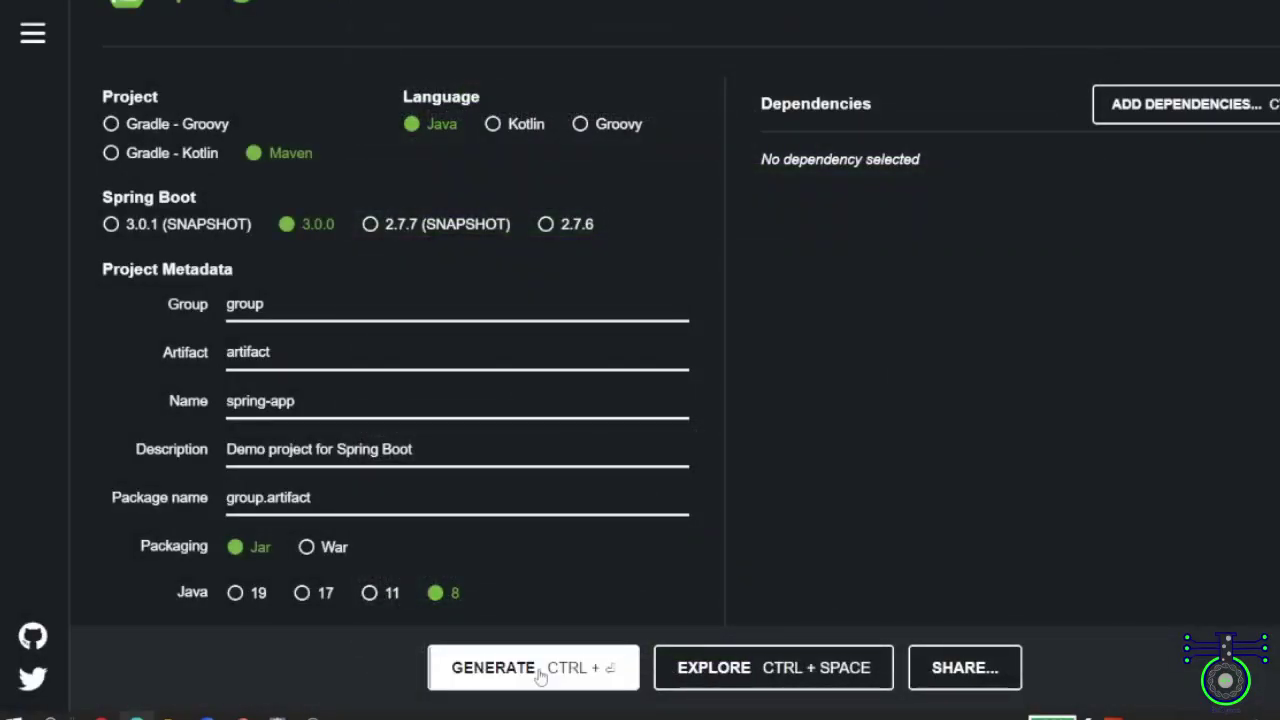
Explore the project preview of artifact.zip and examine the contents of its .gitignore file
left_click(712, 668)
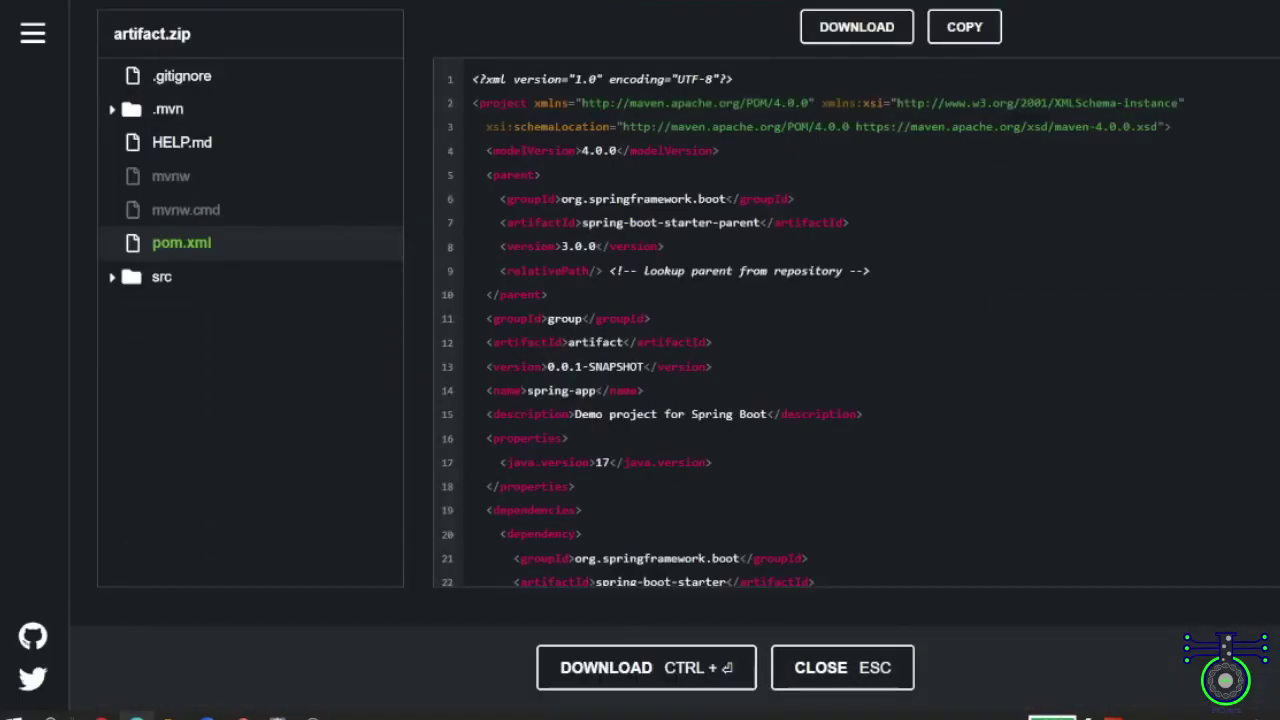
left_click(162, 75)
double_click(150, 34)
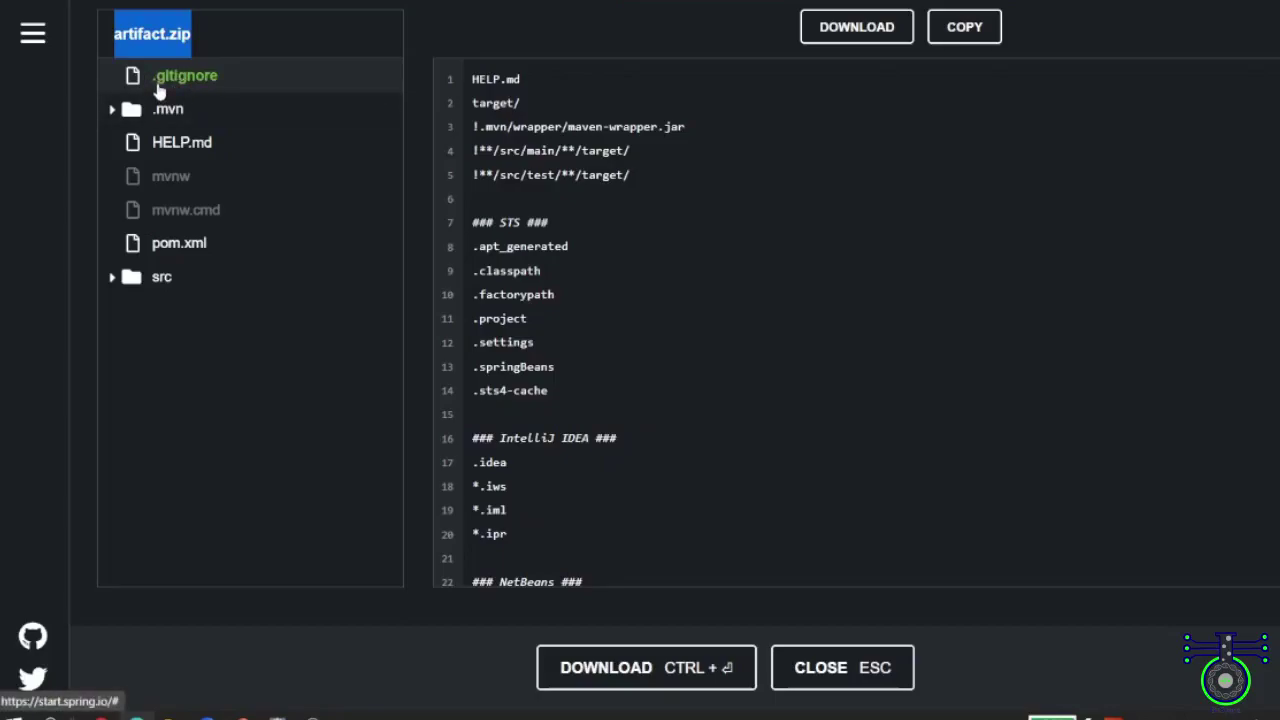
scroll(705, 313, "down", 3)
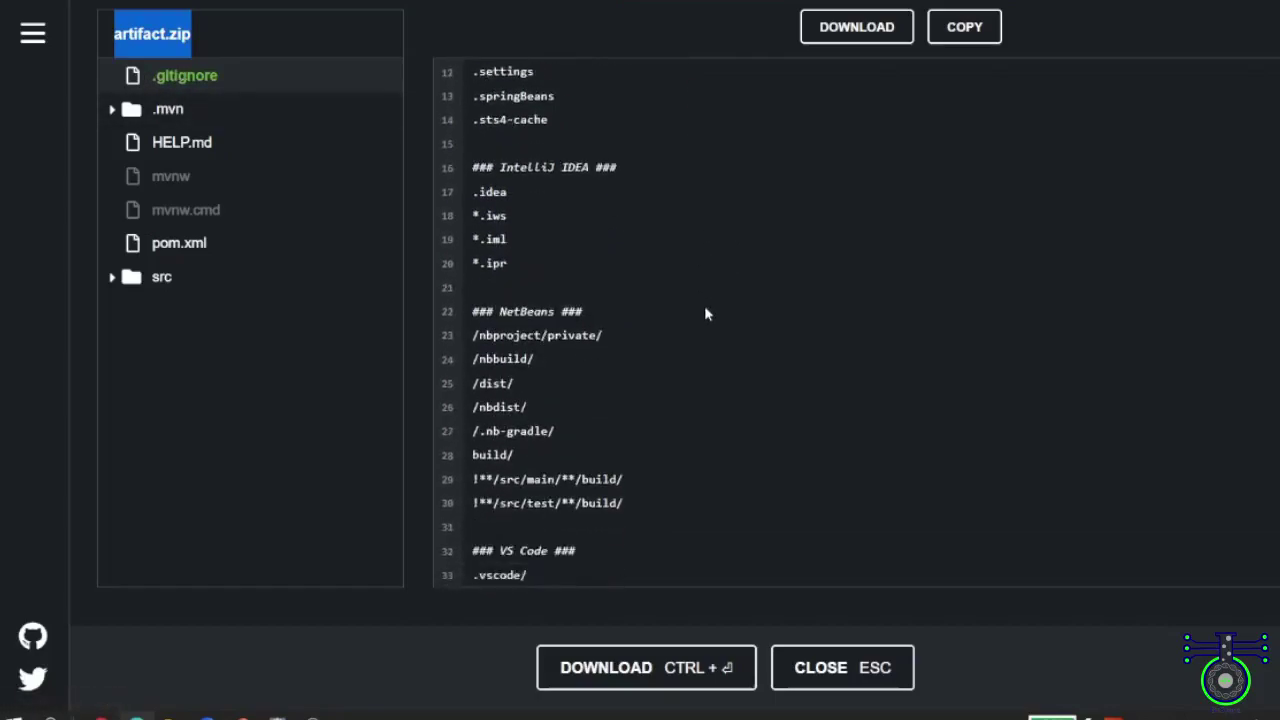
scroll(705, 314, "up", 3)
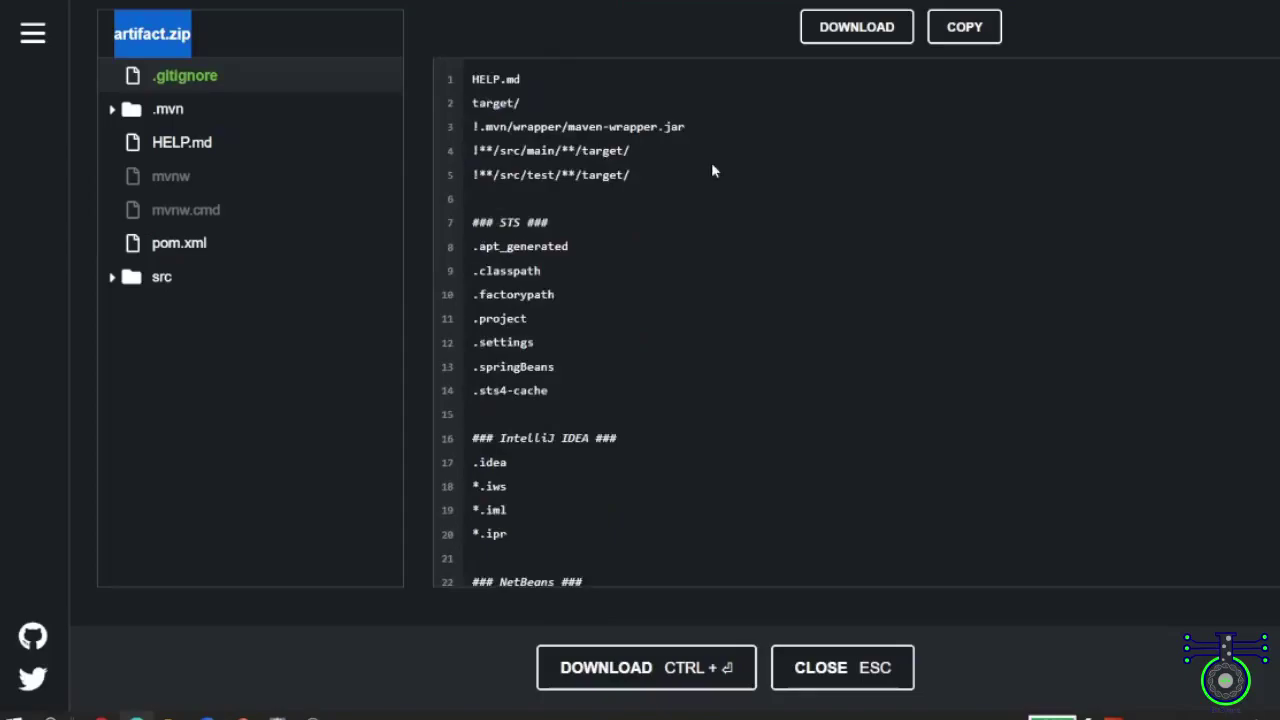
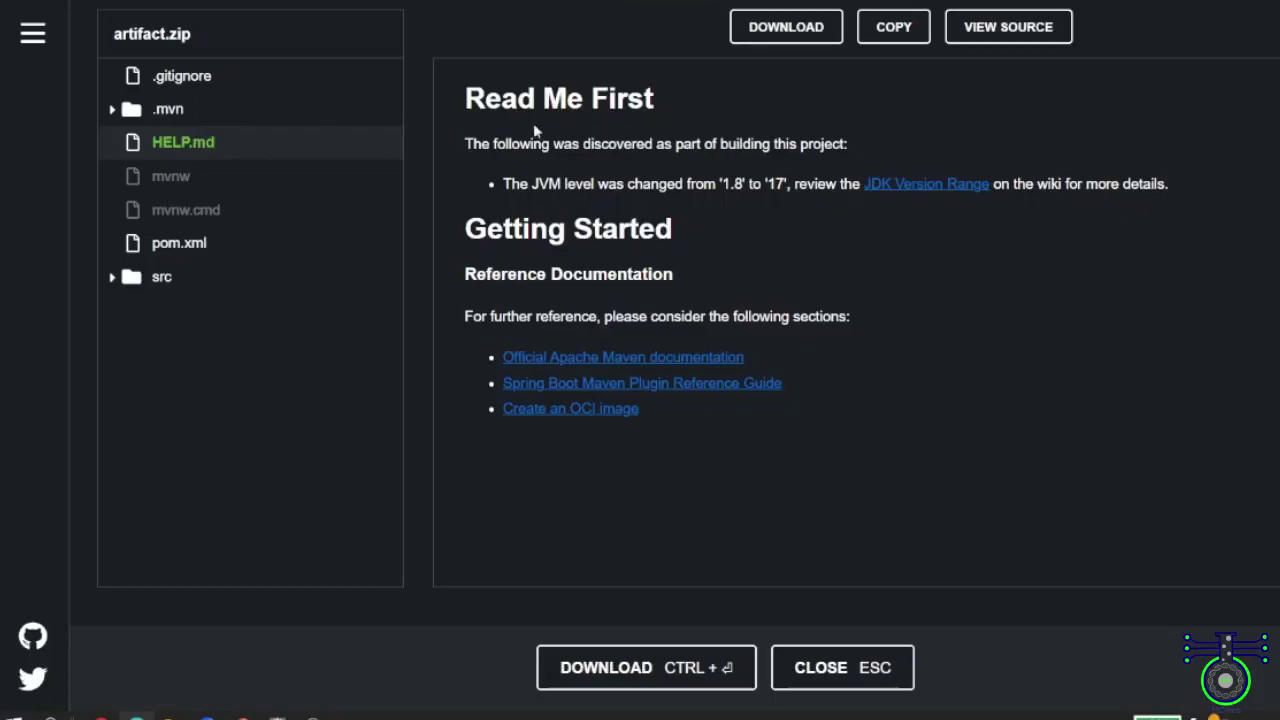
Examine the generated pom.xml, from the parent and project metadata down to the dependencies and build plugin
left_click(165, 245)
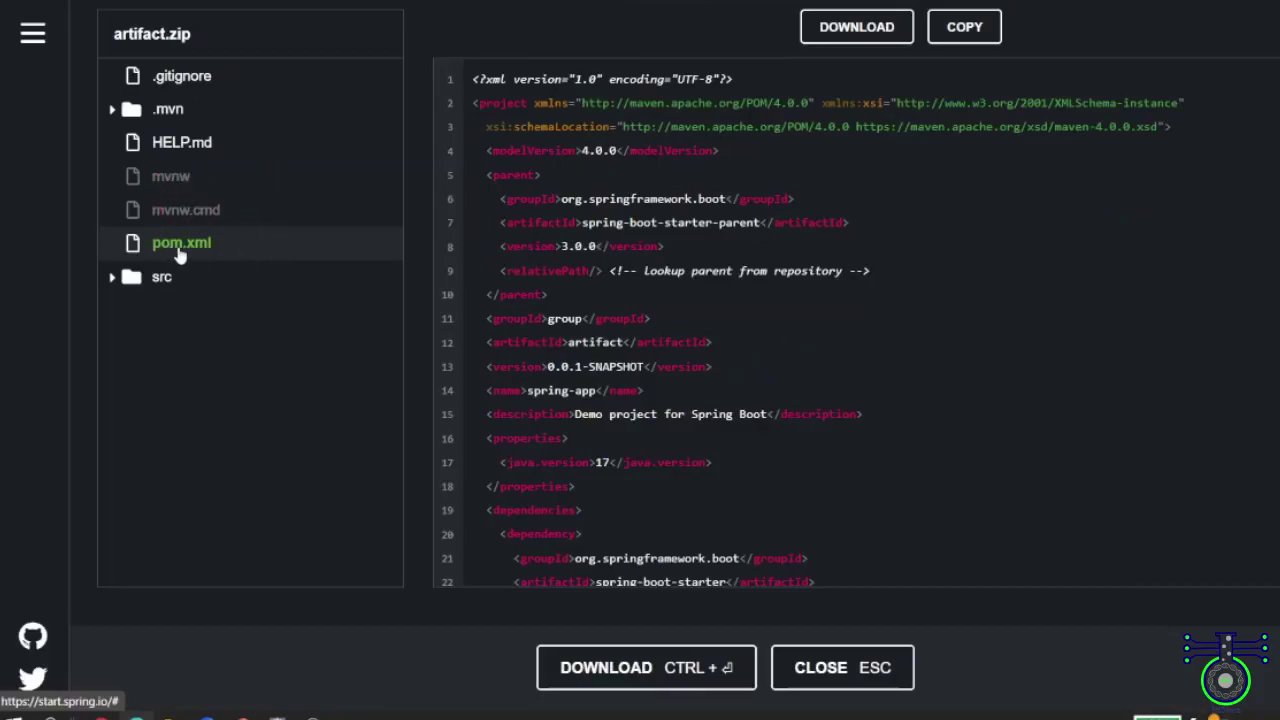
scroll(855, 320, "down", 3)
scroll(711, 343, "down", 3)
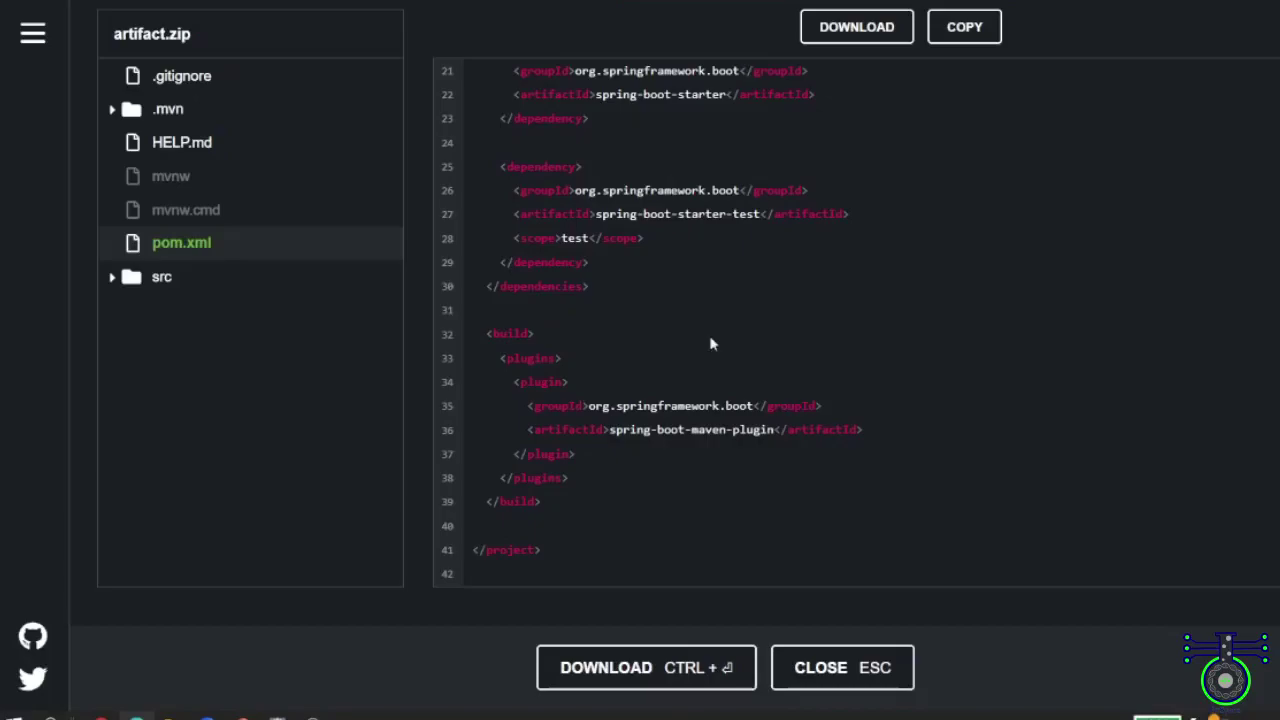
scroll(1068, 151, "up", 7)
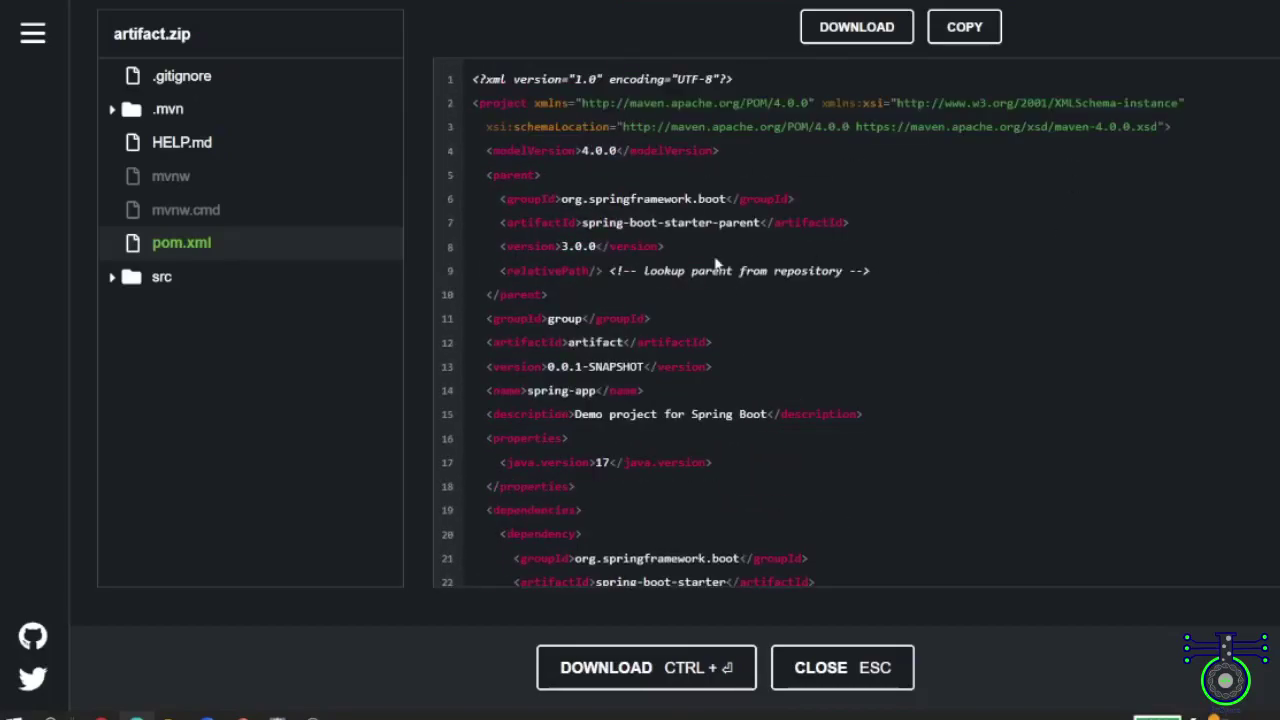
Expand the src folder to examine its main and test structure, and collapse it again
left_click(113, 278)
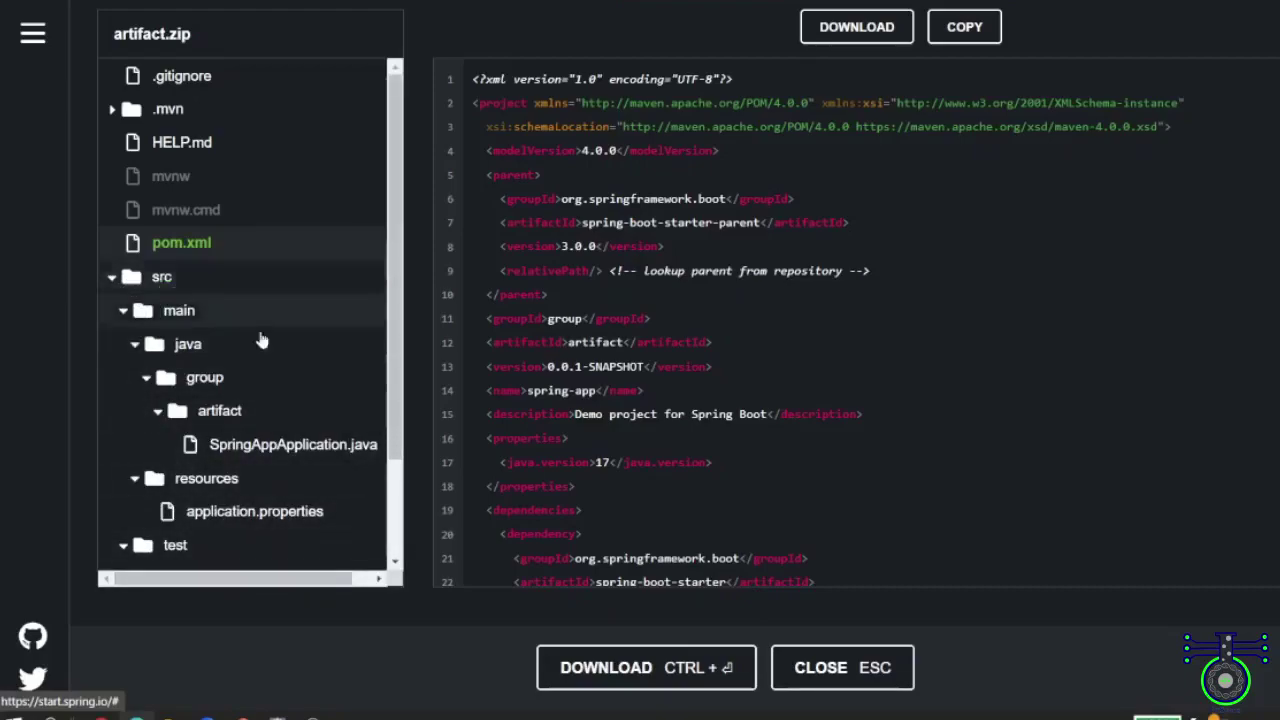
scroll(401, 310, "down", 1)
scroll(401, 310, "down", 2)
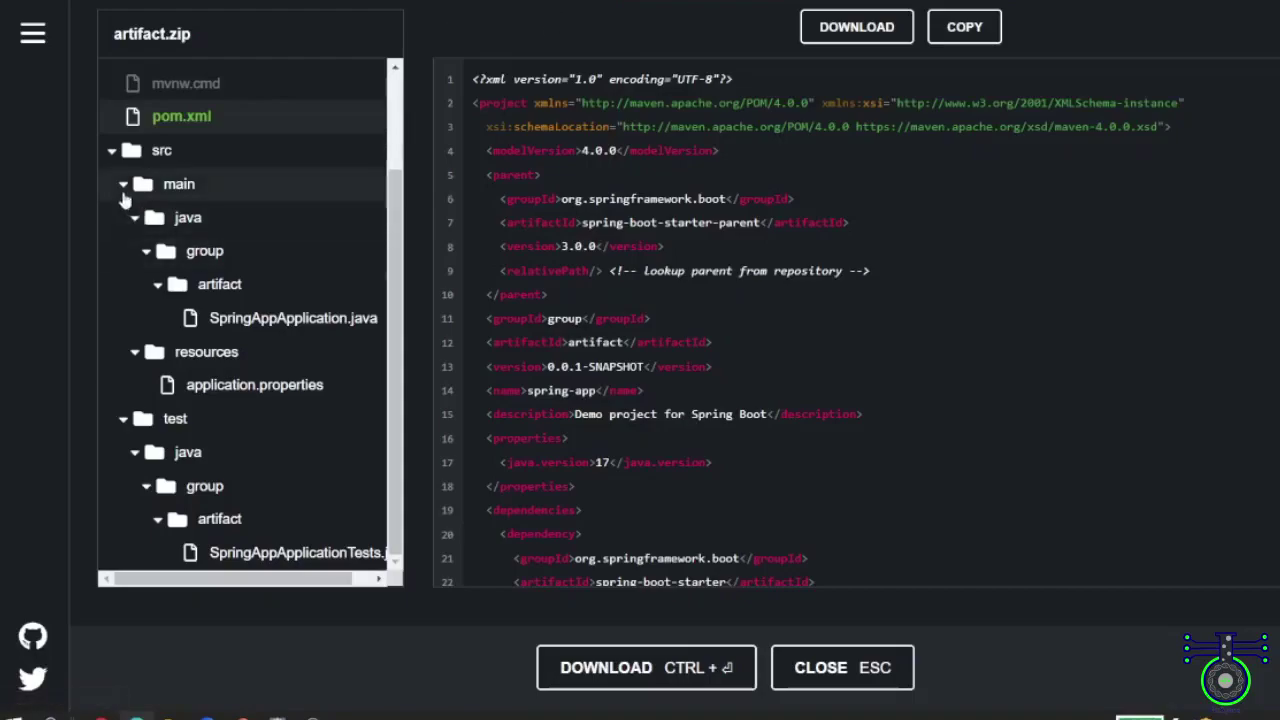
left_click(110, 155)
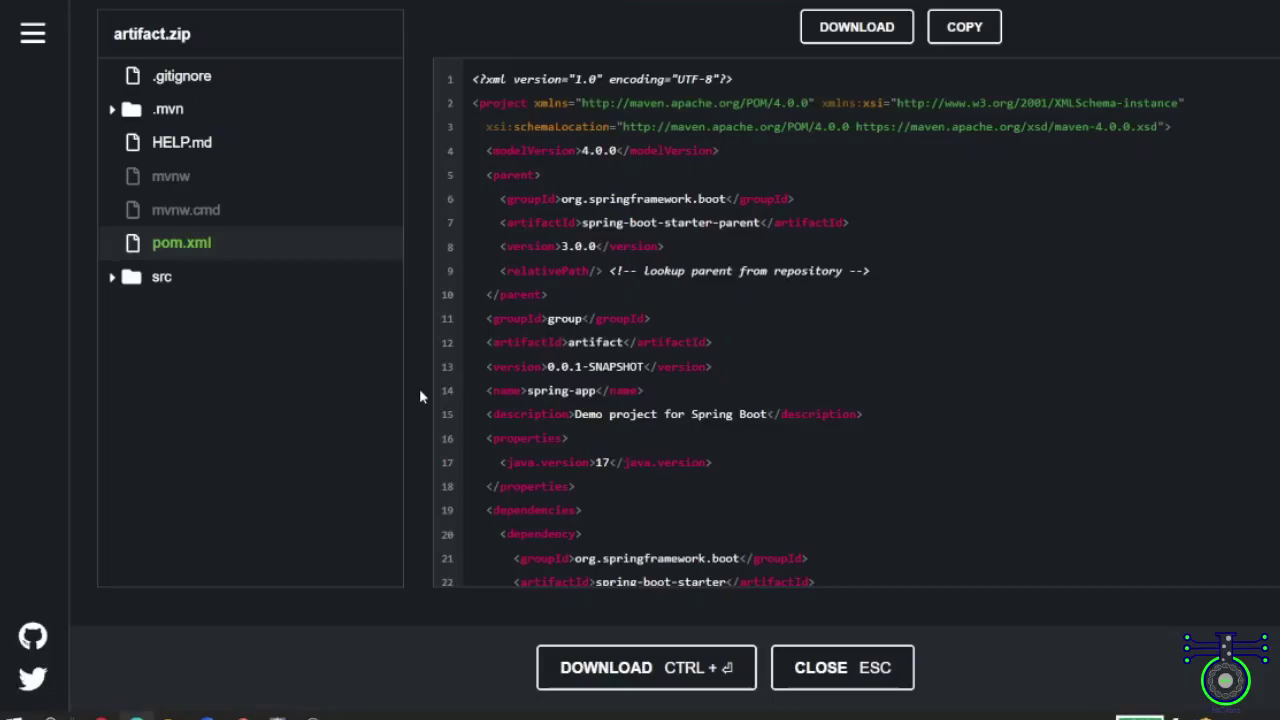
Download the generated project as artifact.zip and show the archive in its download folder
left_click(591, 685)
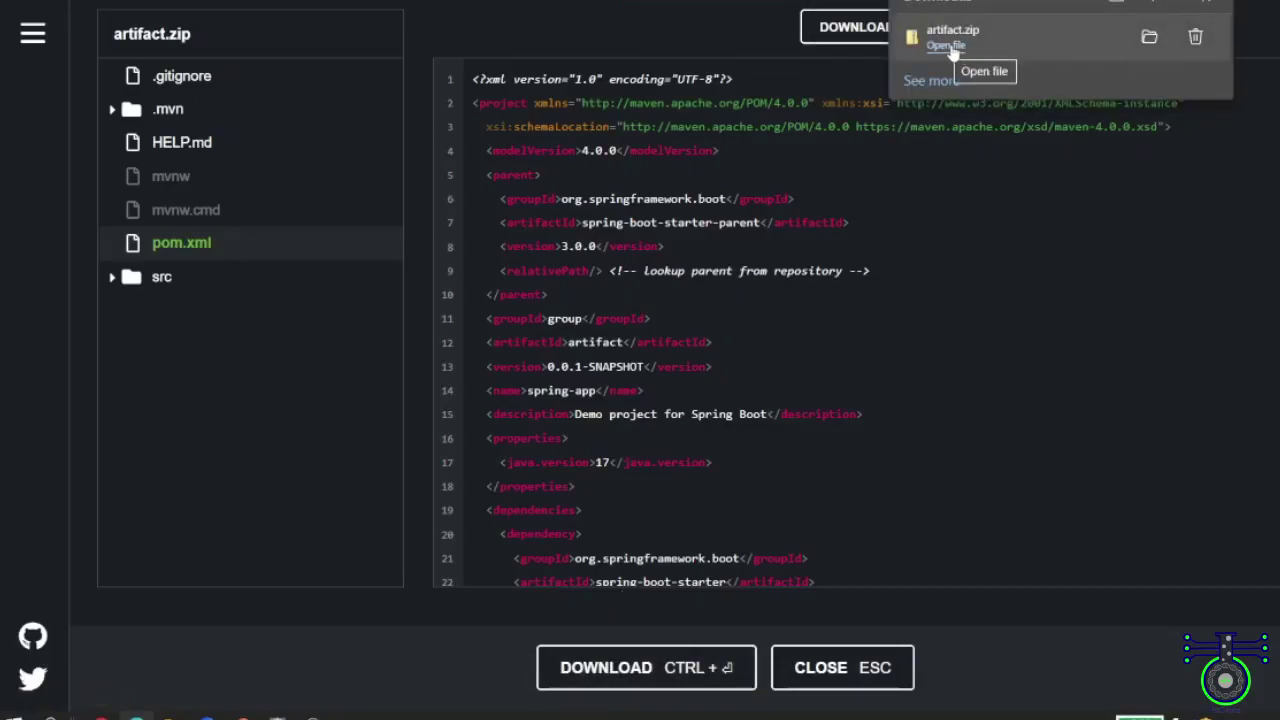
left_click(1150, 37)
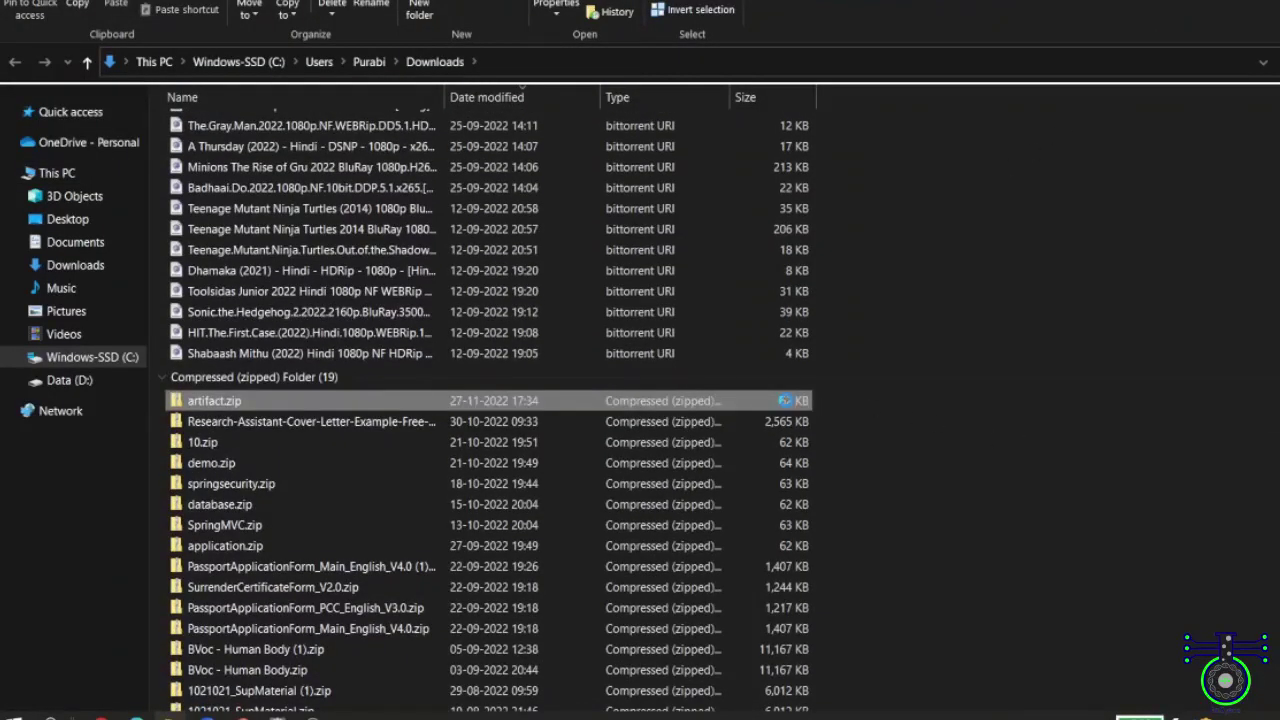
Extract artifact.zip into the Eclipse_Project folder inside Verzeo_Training and close the window showing the extracted files
right_click(785, 400)
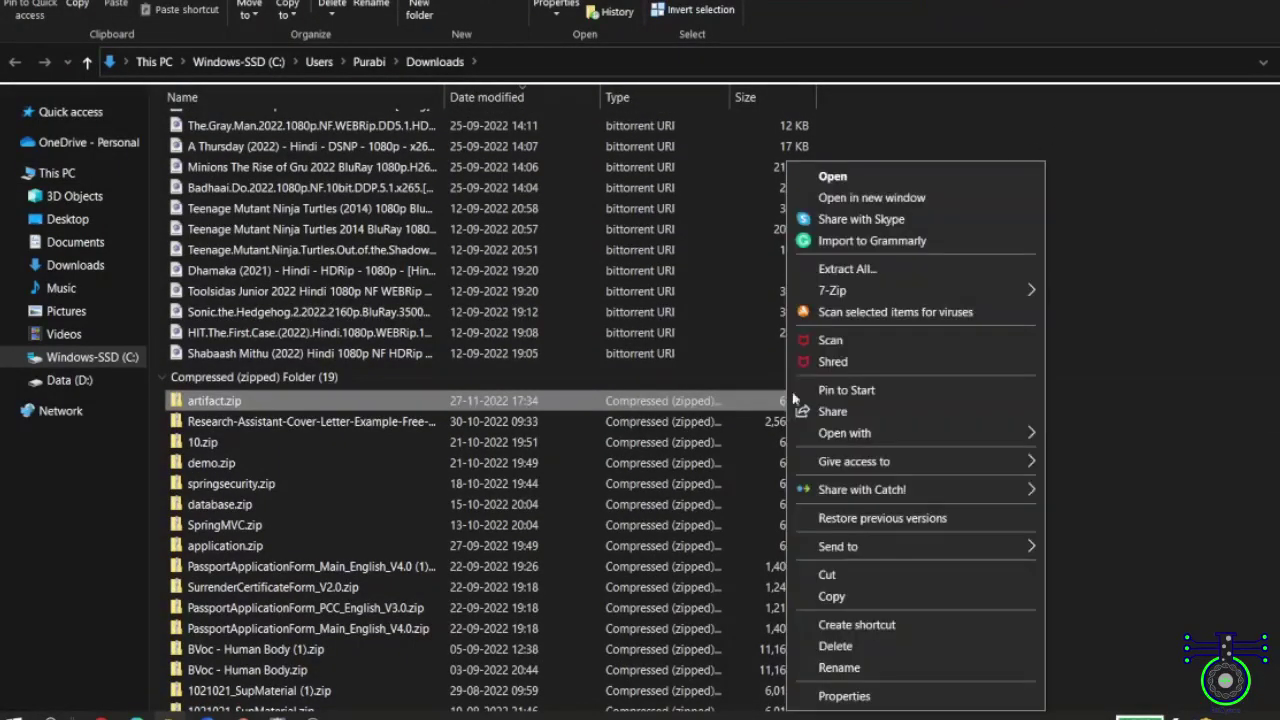
mouse_move(1003, 289)
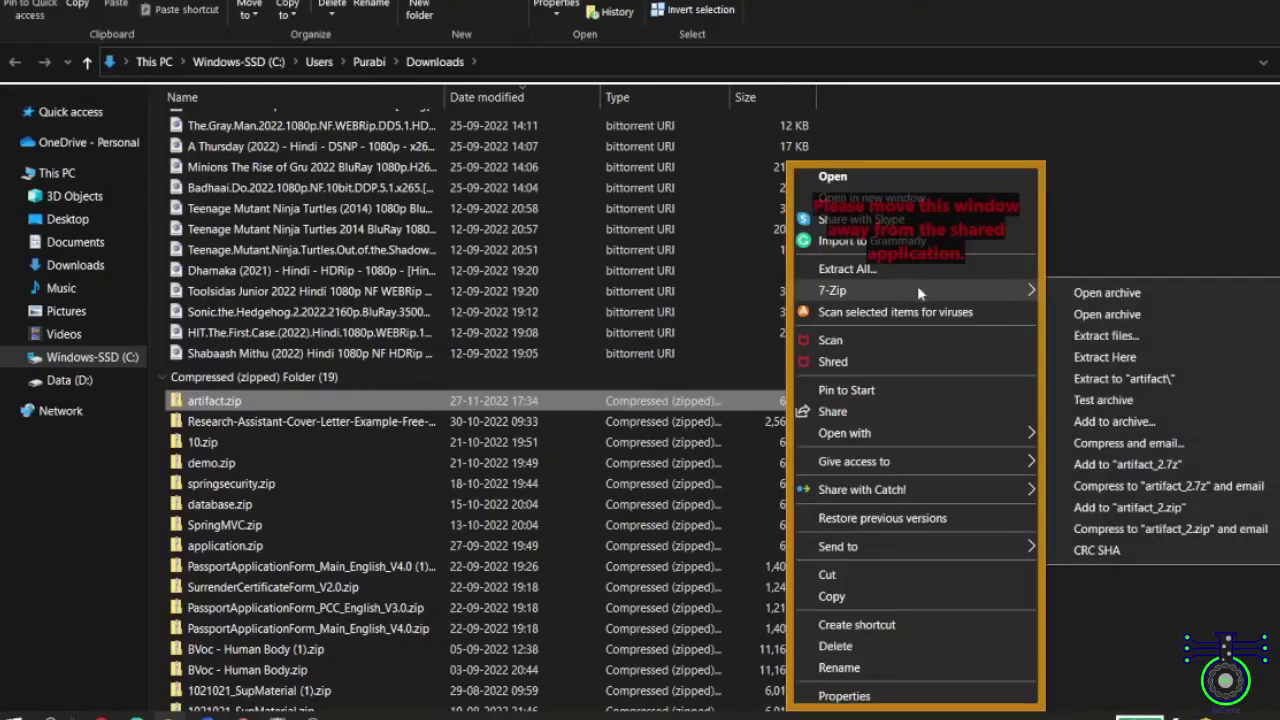
left_click(869, 279)
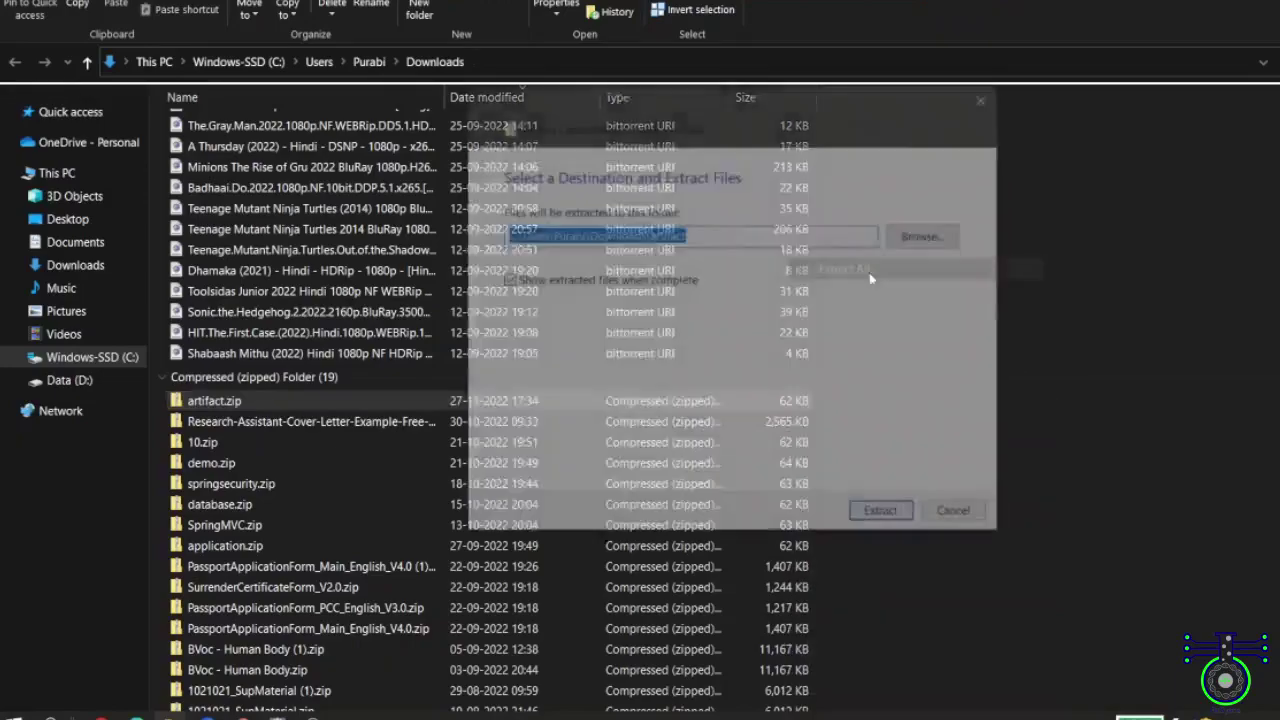
left_click(914, 240)
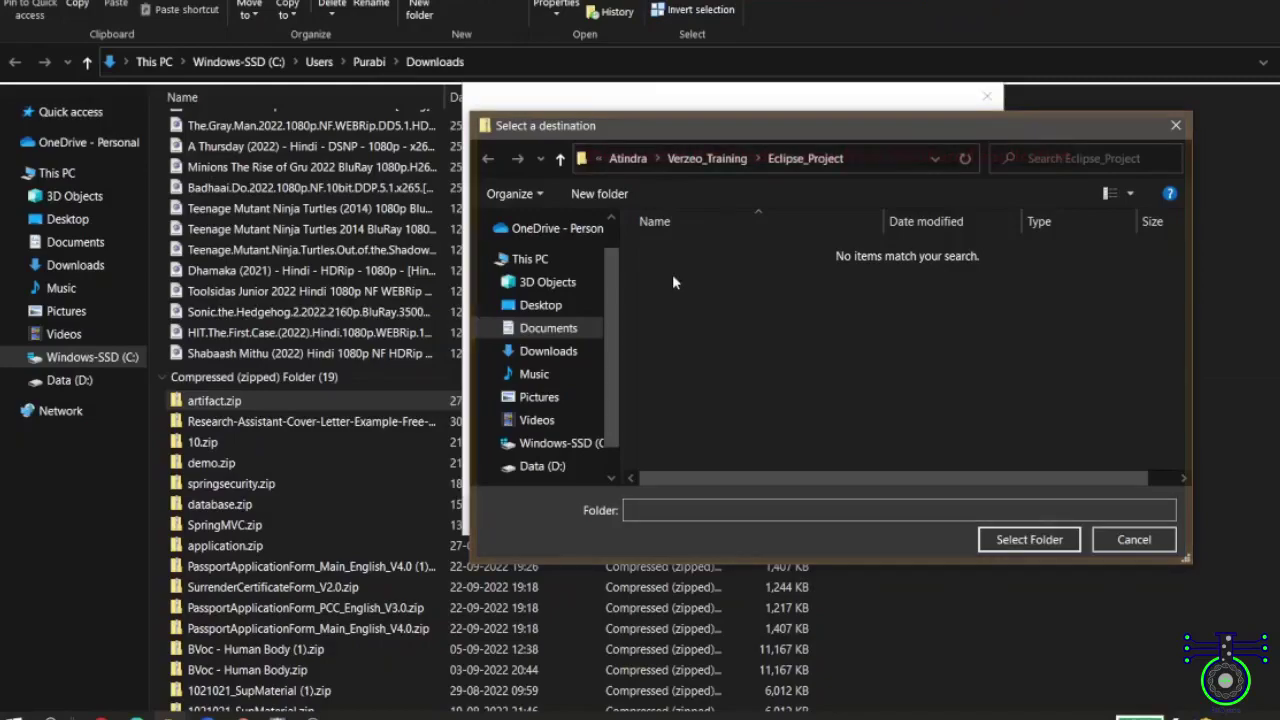
double_click(700, 251)
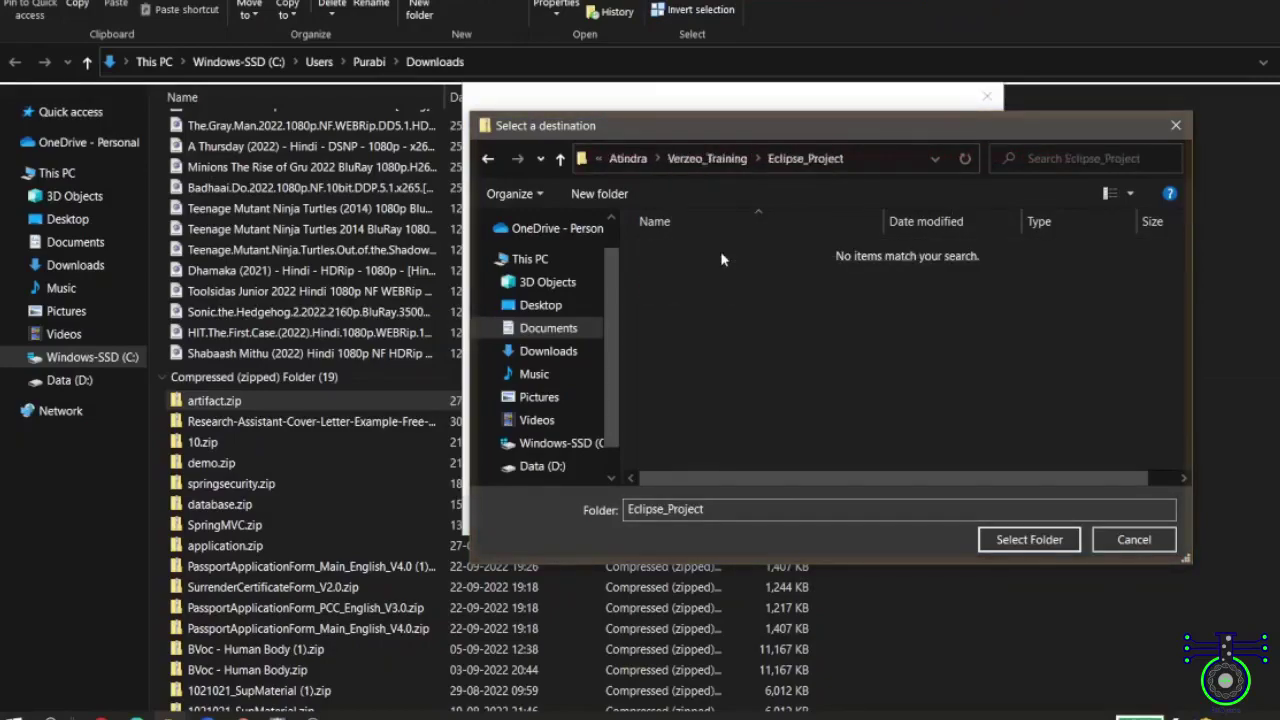
left_click(1019, 539)
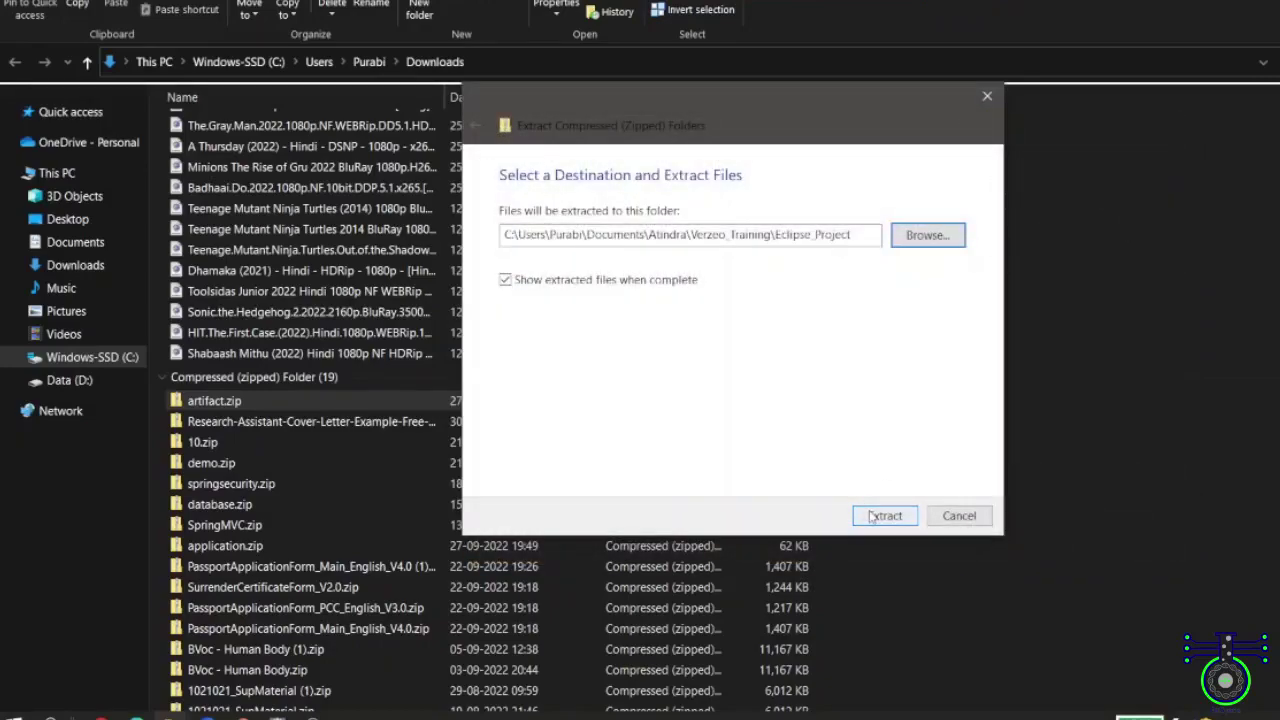
left_click(884, 515)
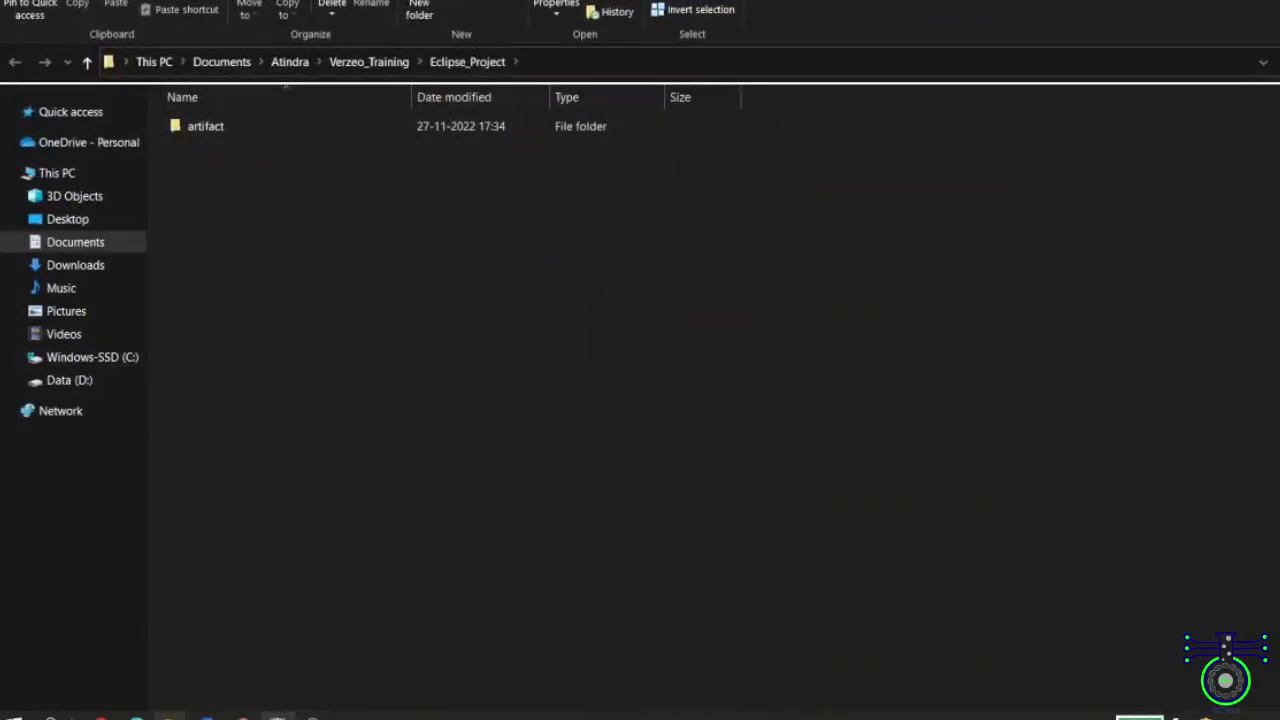
key("alt+F4")
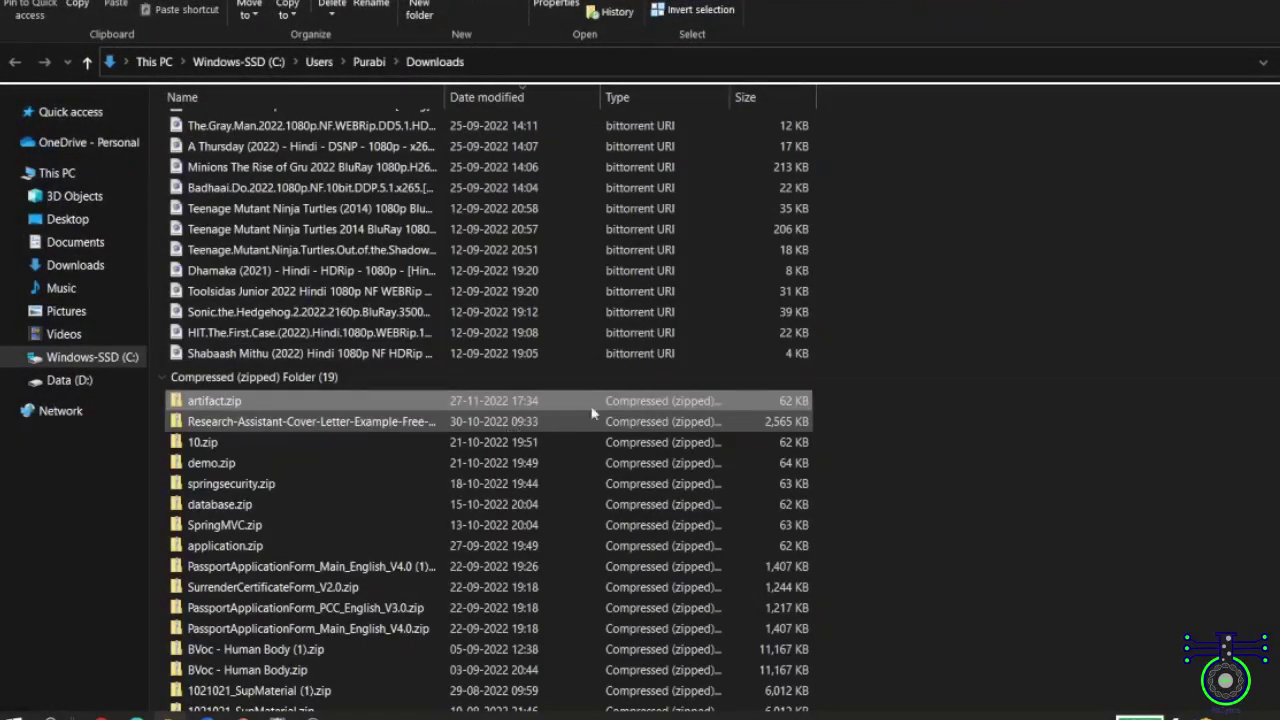
Switch to Eclipse and open the wizard for importing projects from the file system
left_click(276, 712)
mouse_move(763, 5)
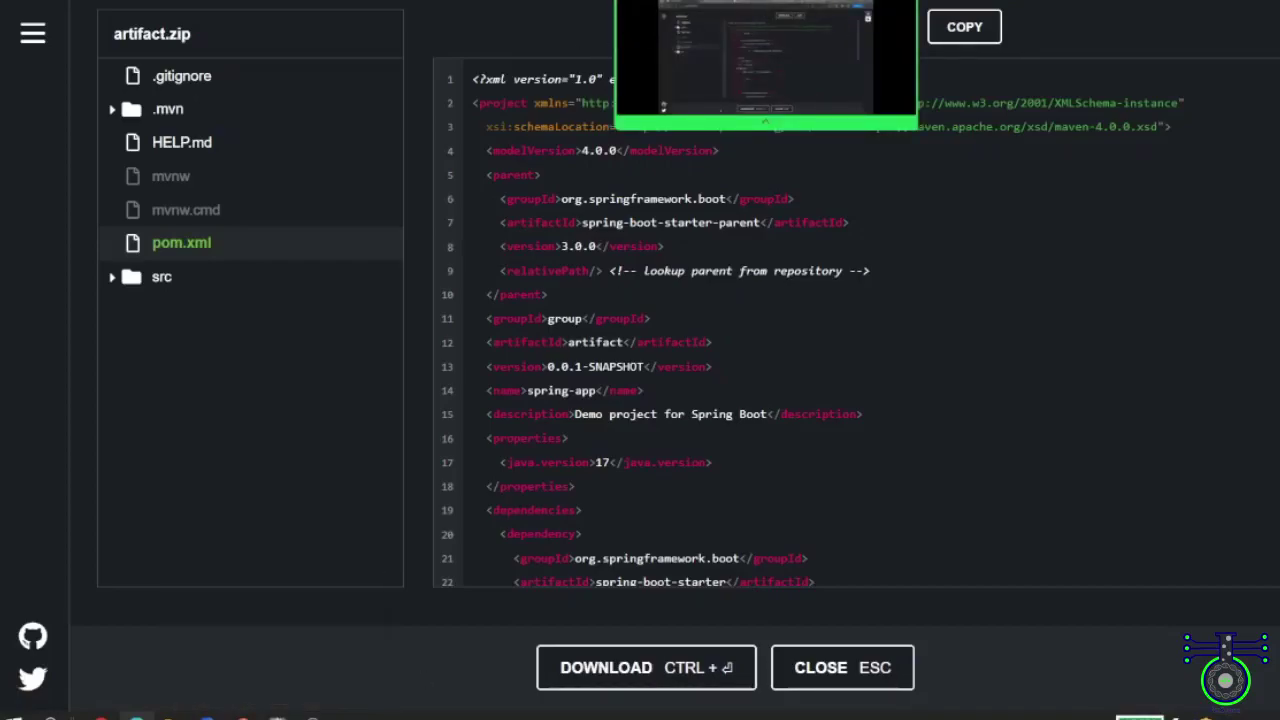
mouse_move(276, 712)
left_click(255, 625)
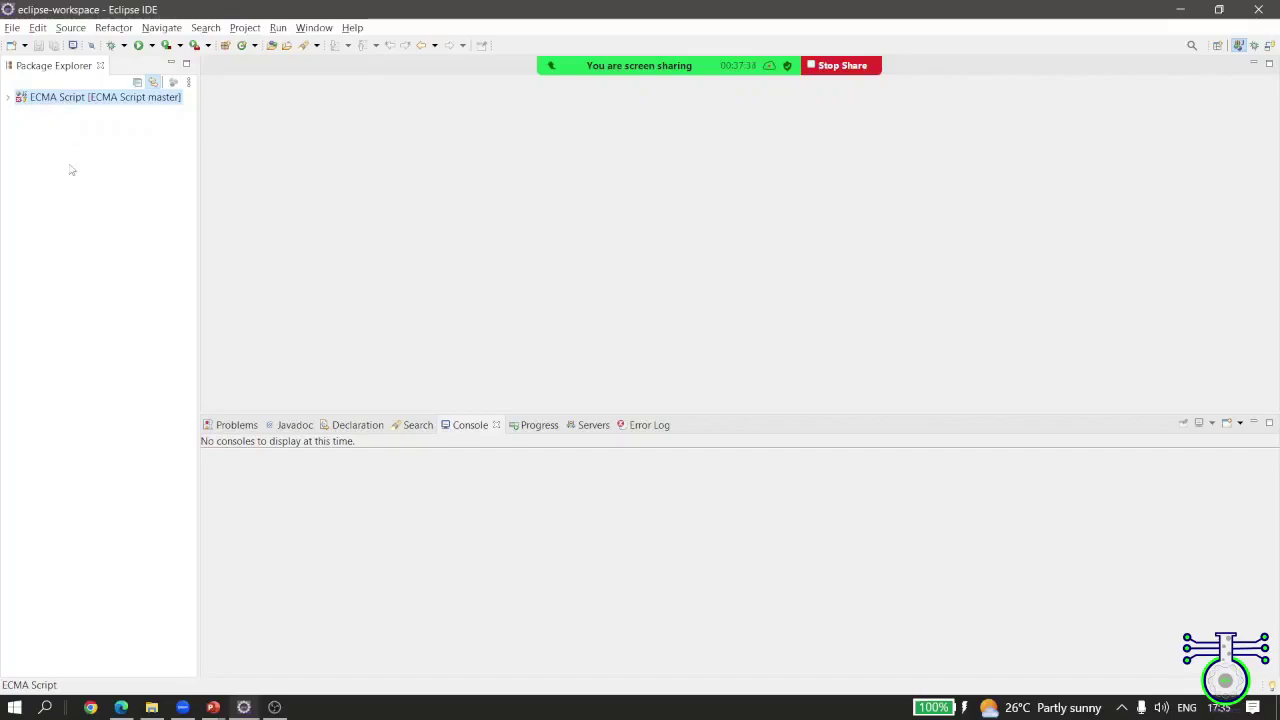
left_click(8, 28)
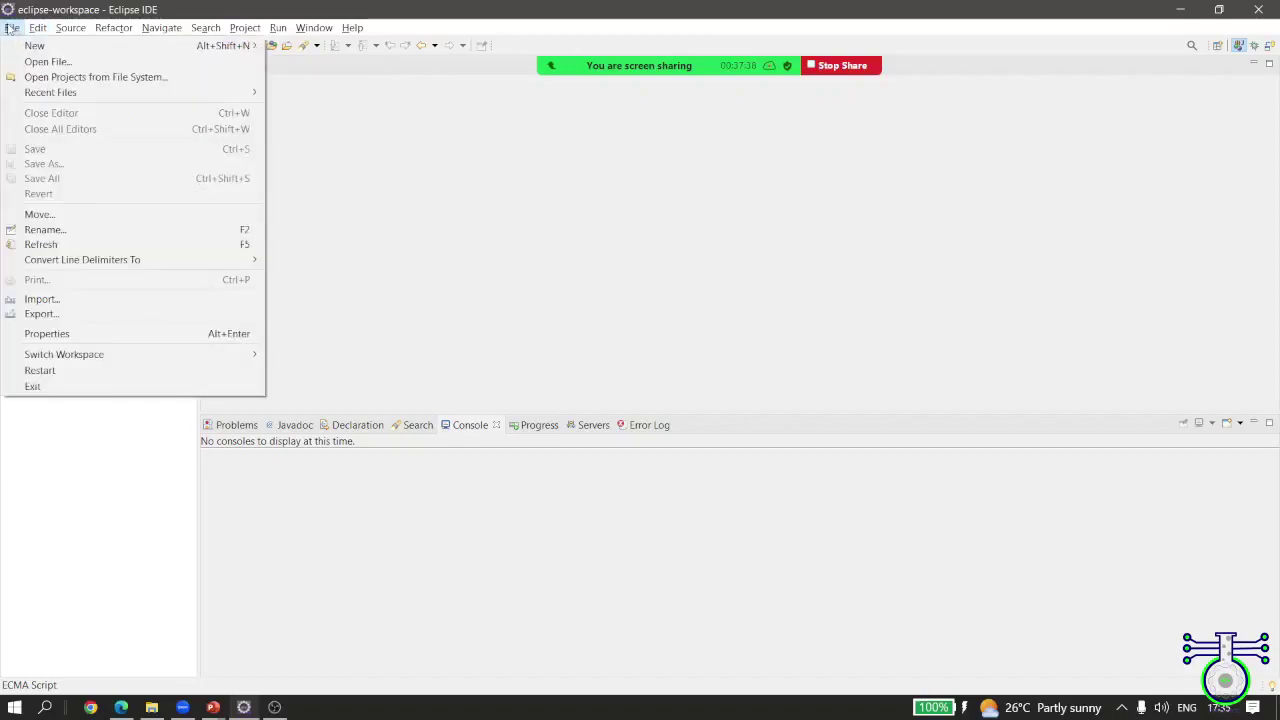
mouse_move(38, 30)
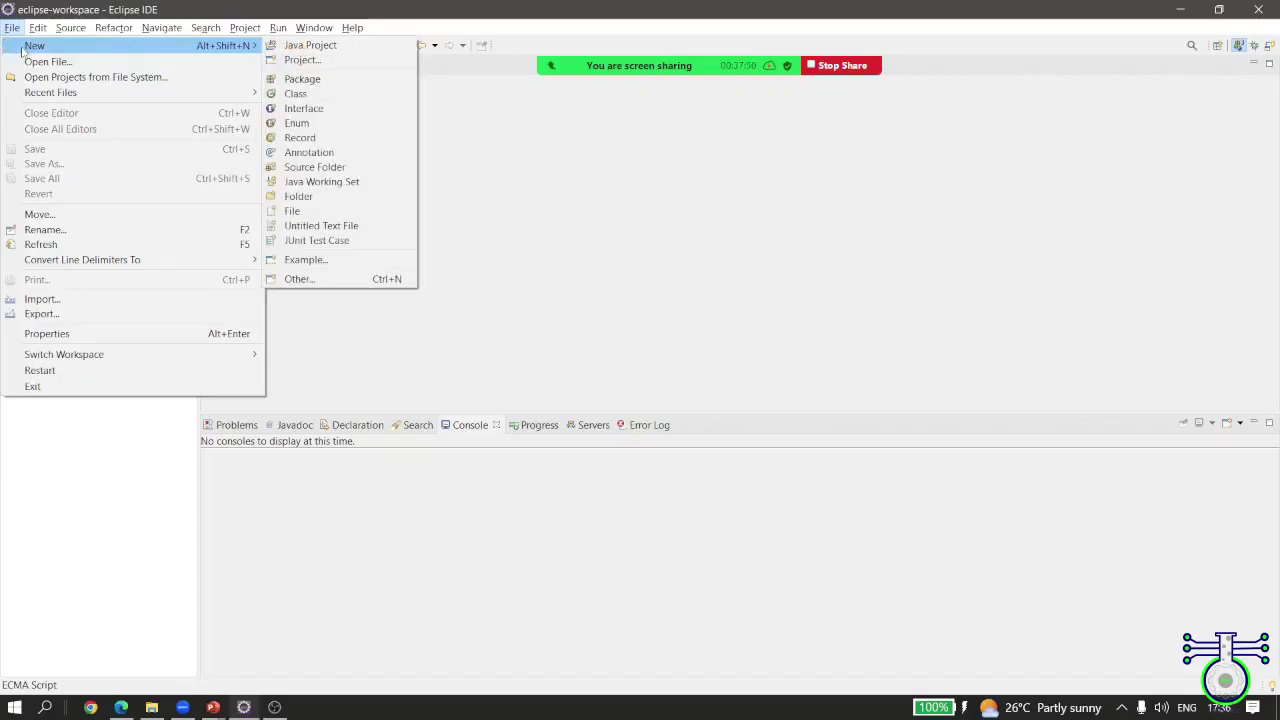
left_click(123, 79)
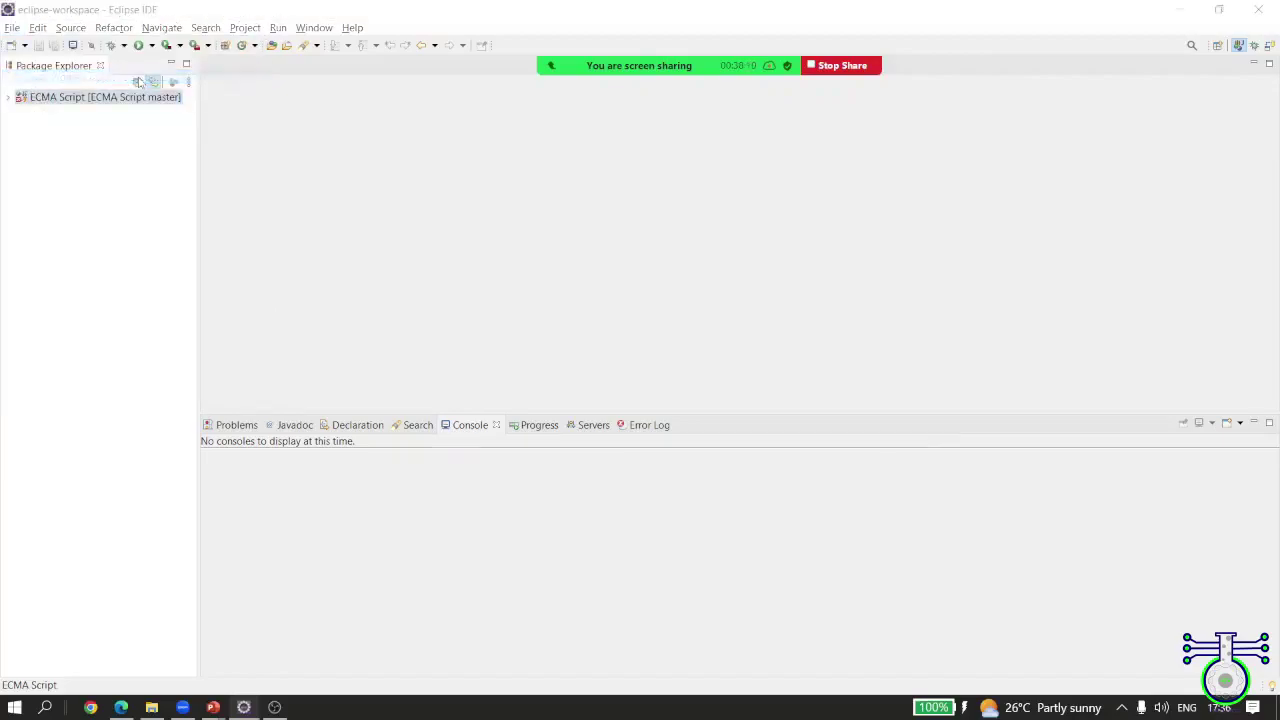
Choose the artifact folder in Eclipse_Project as the import source and import it into the workspace
left_click(778, 127)
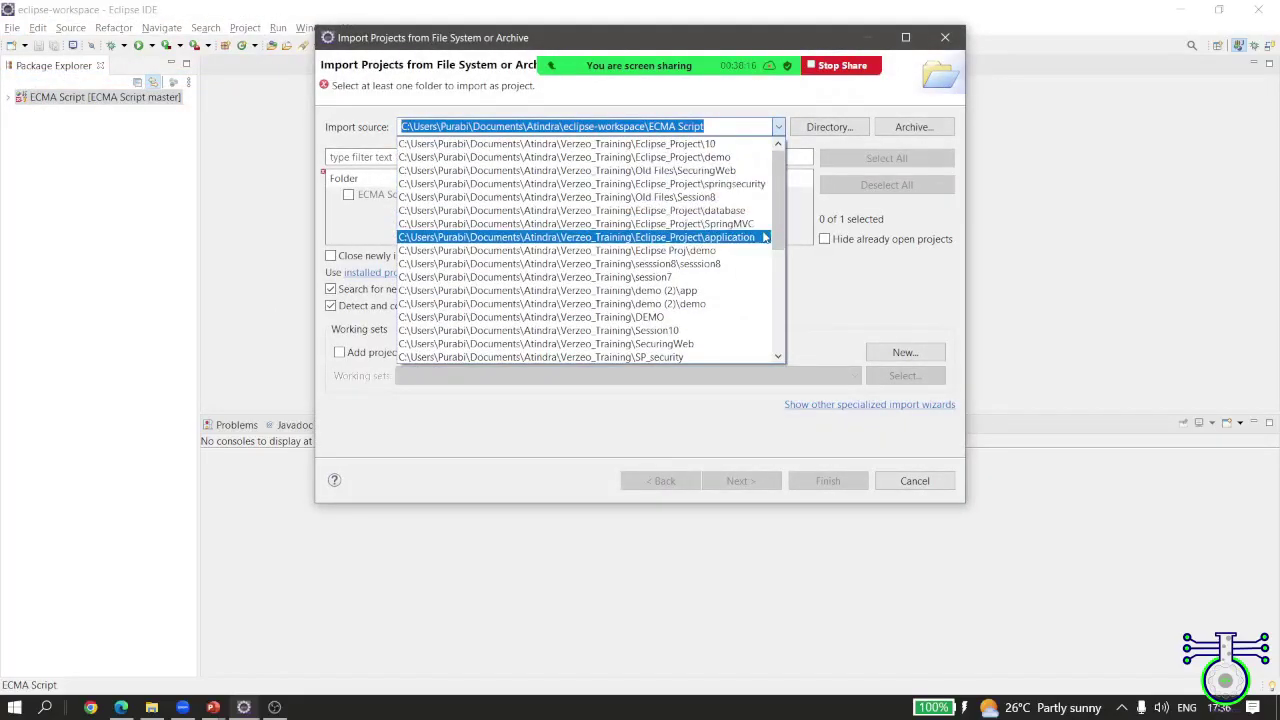
left_click(730, 130)
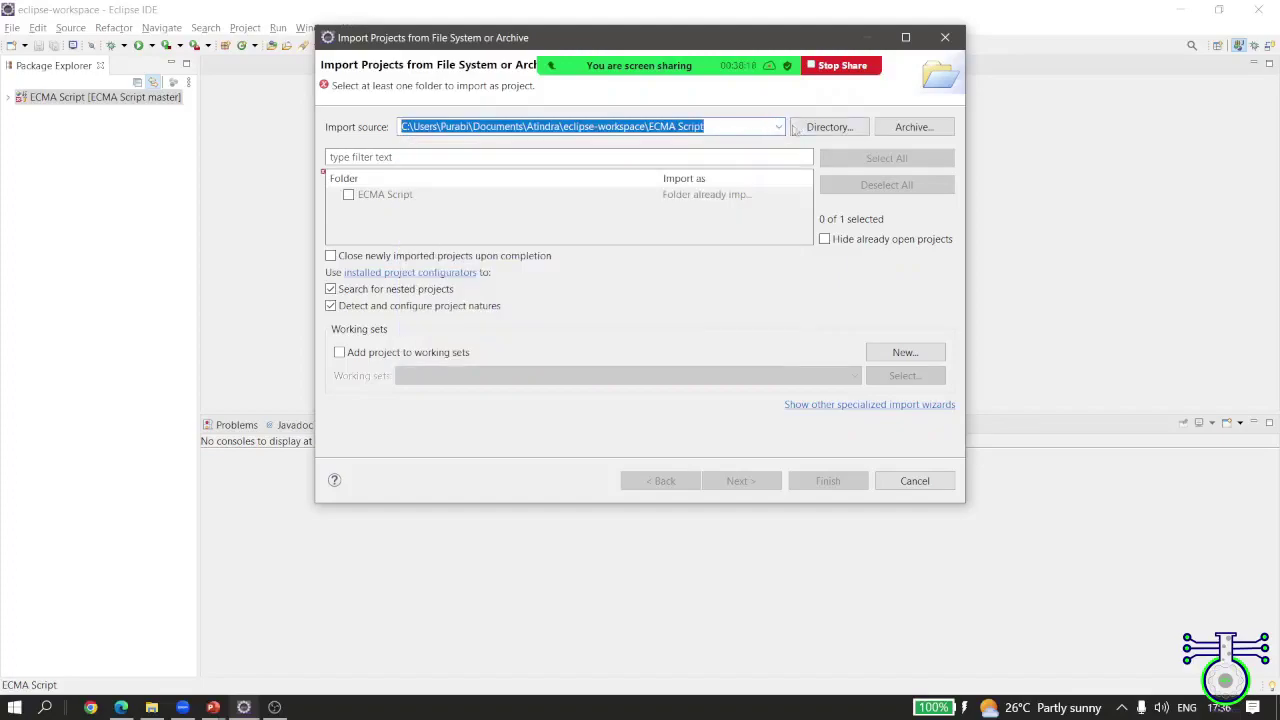
left_click(751, 129)
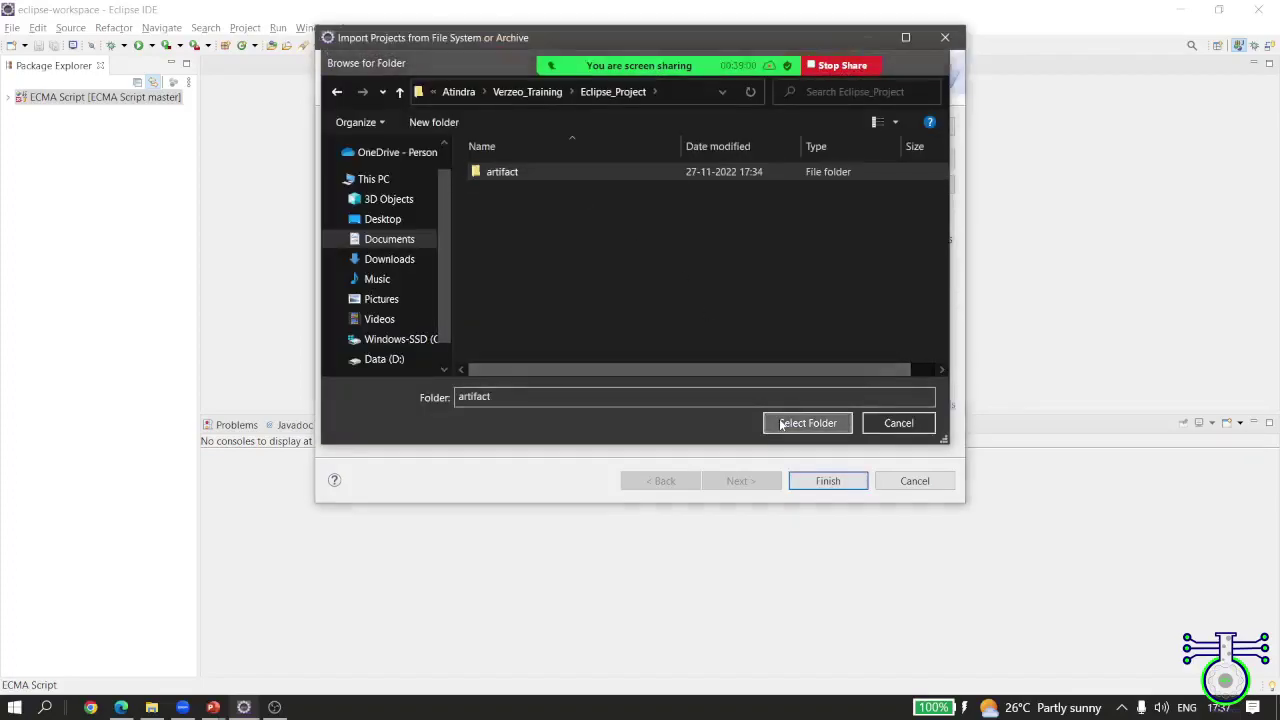
left_click(780, 423)
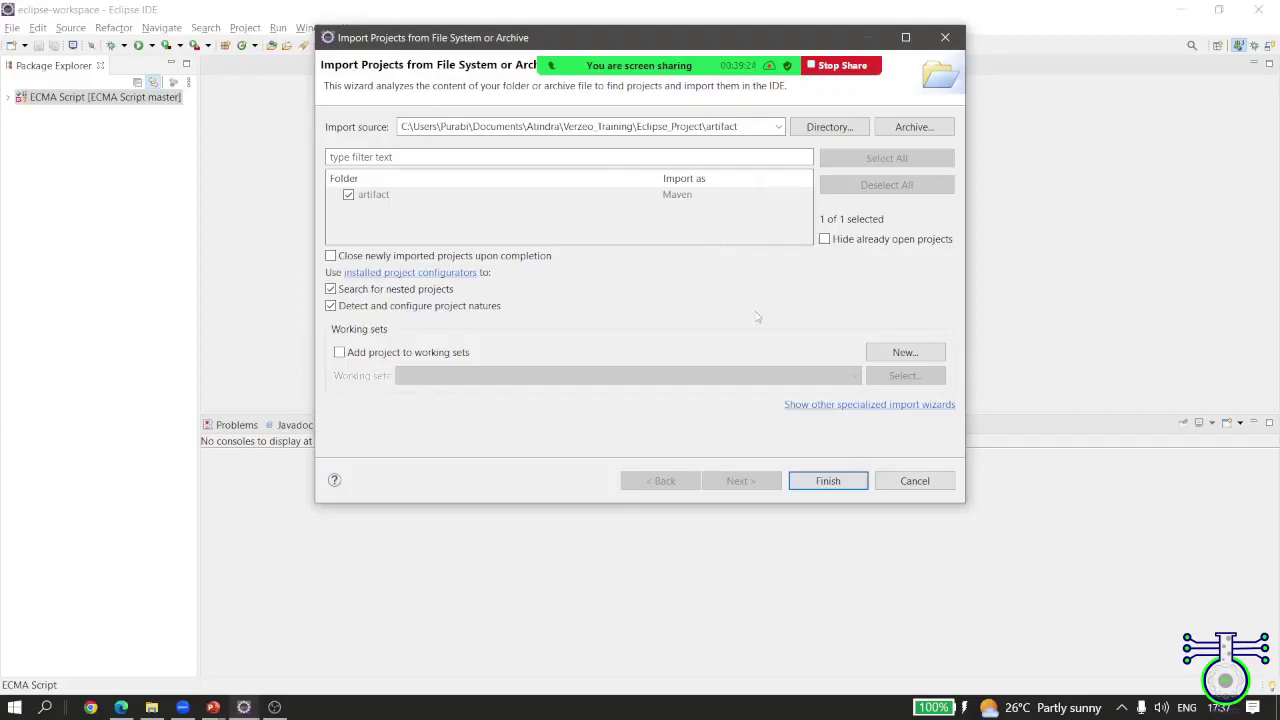
left_click(828, 479)
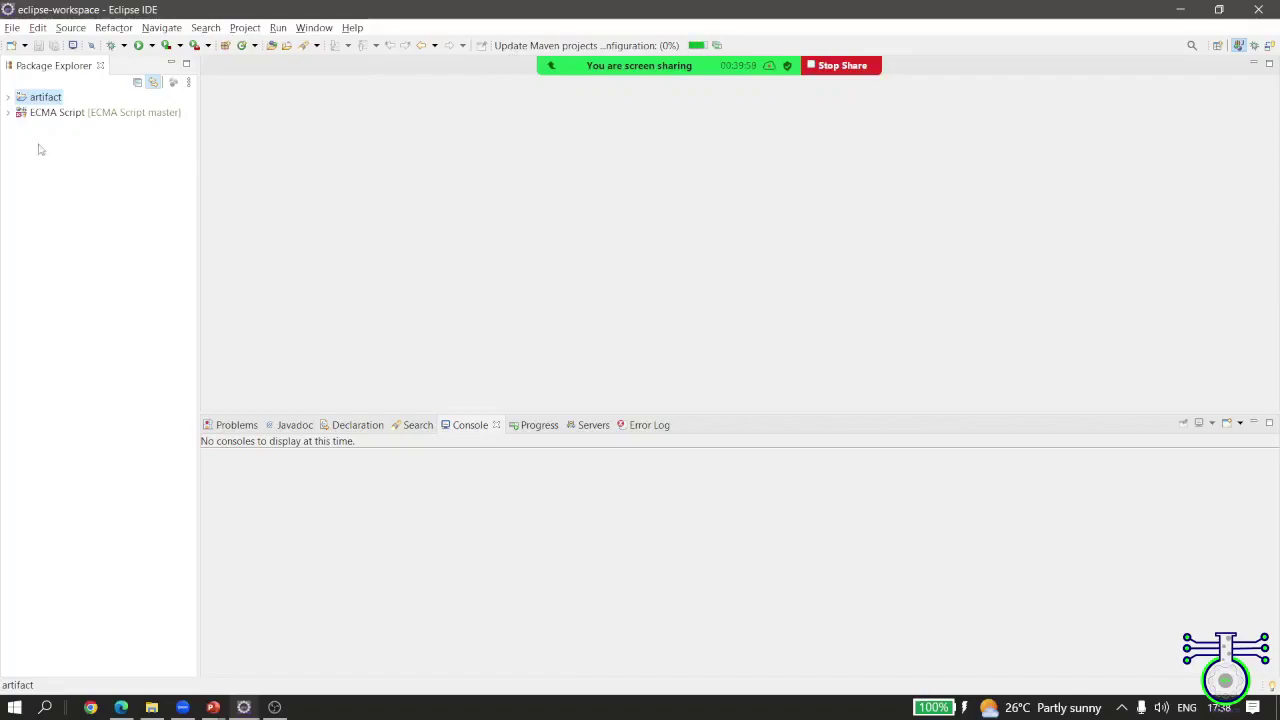
Expand the artifact project and select its source folders src/main/java, src/main/resources and src/test/java
left_click(9, 97)
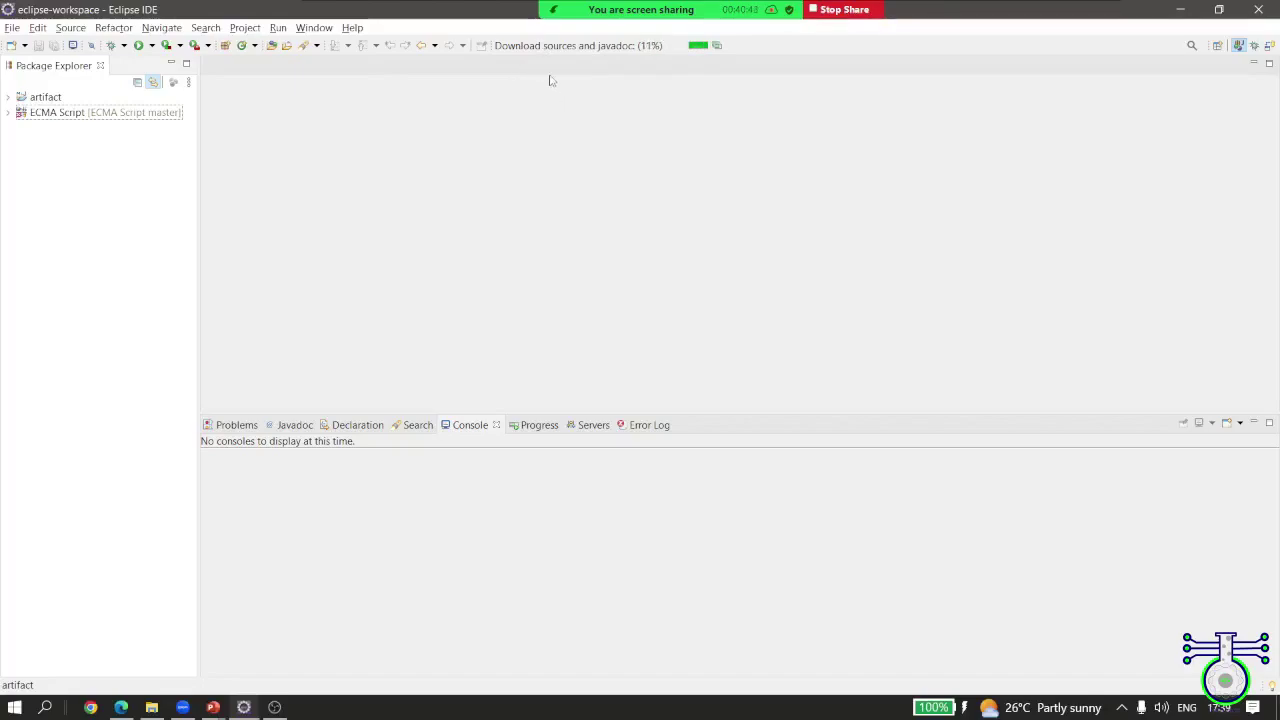
left_click(10, 98)
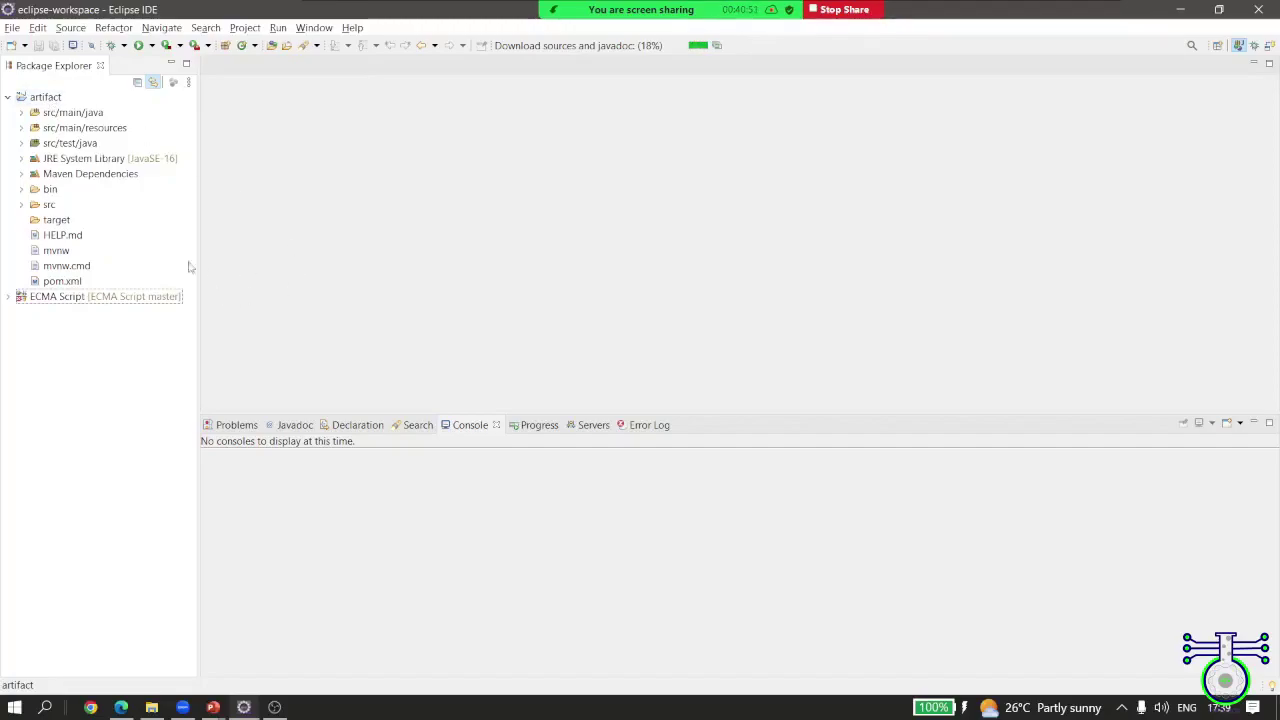
left_click(47, 114)
key("shift+Down")
key("shift+Down")
key("shift+Down")
key("shift+Down")
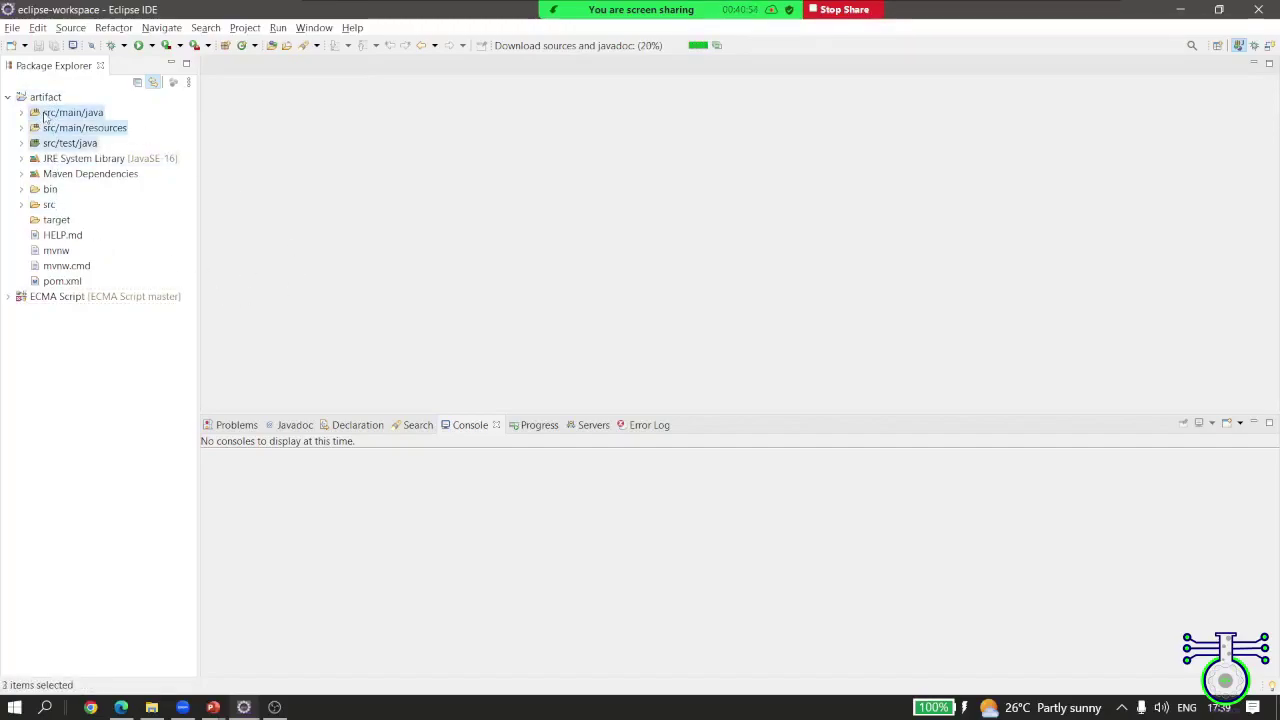